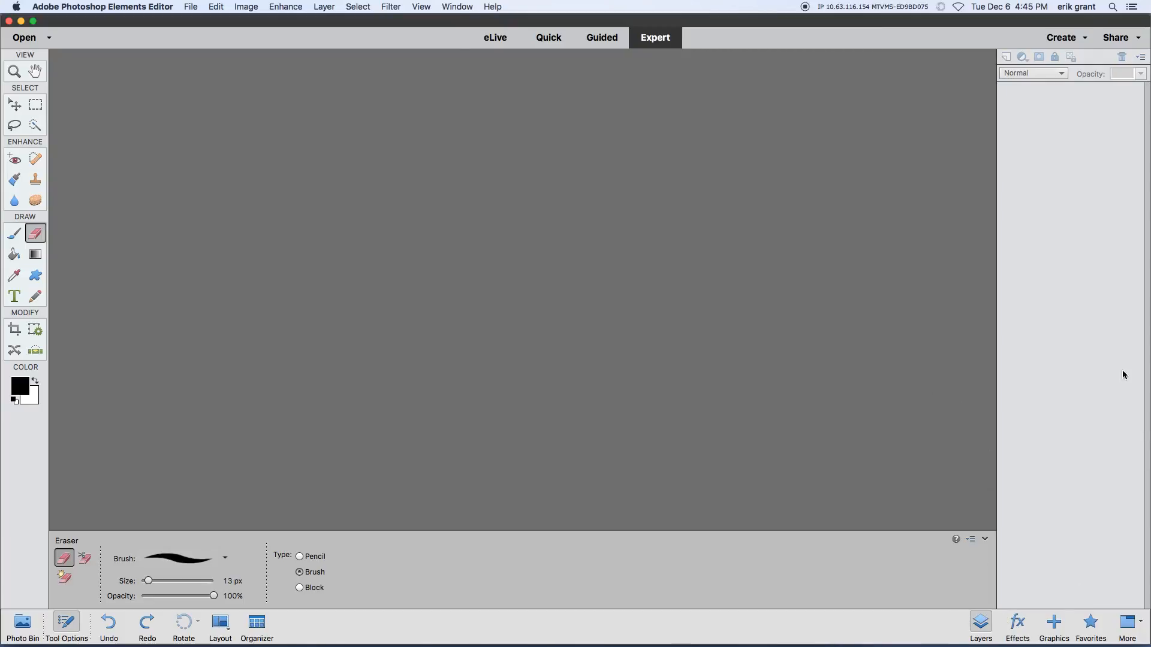
Step: Toggle the display of the Layers panel and leave it hidden
left_click(981, 624)
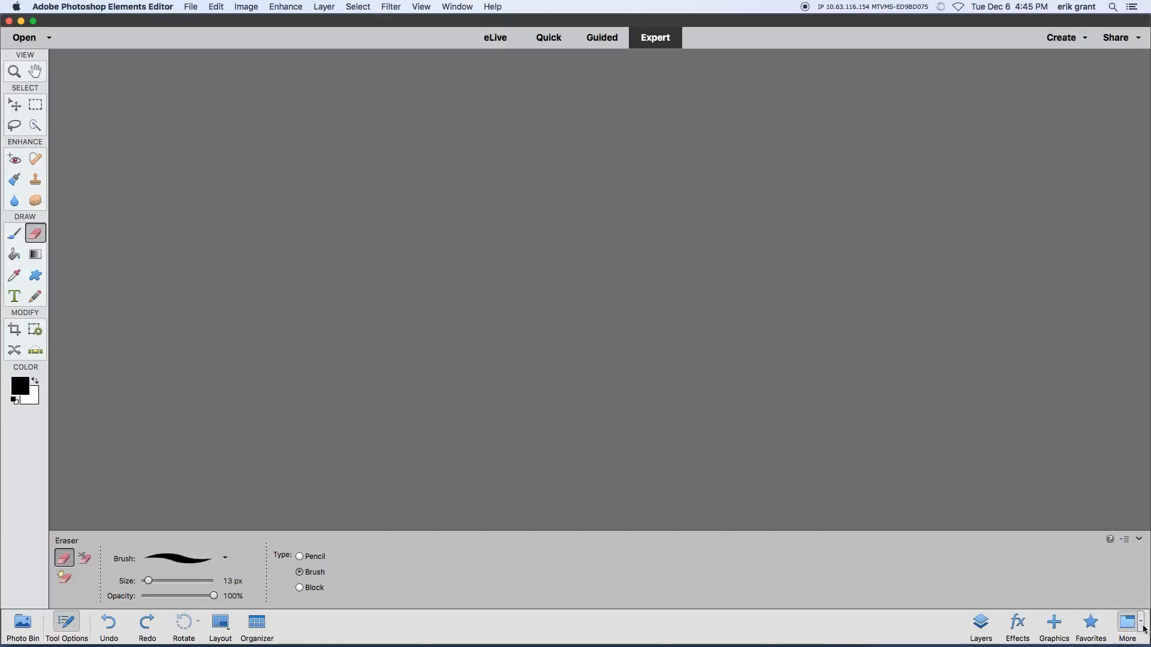
left_click(985, 621)
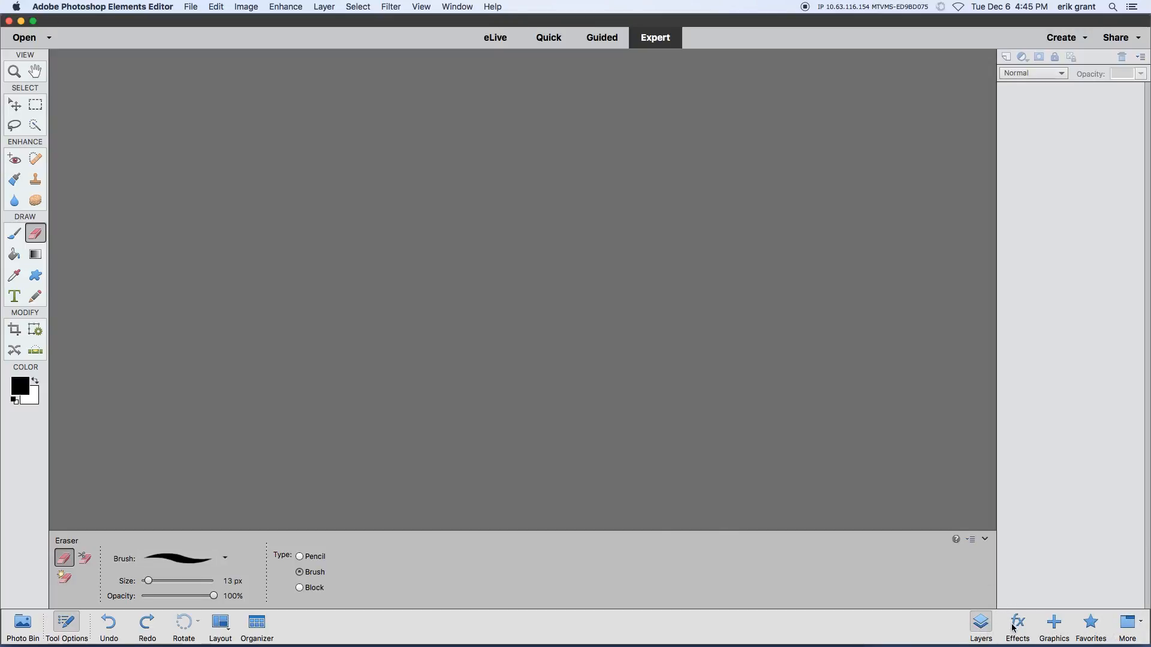
left_click(981, 627)
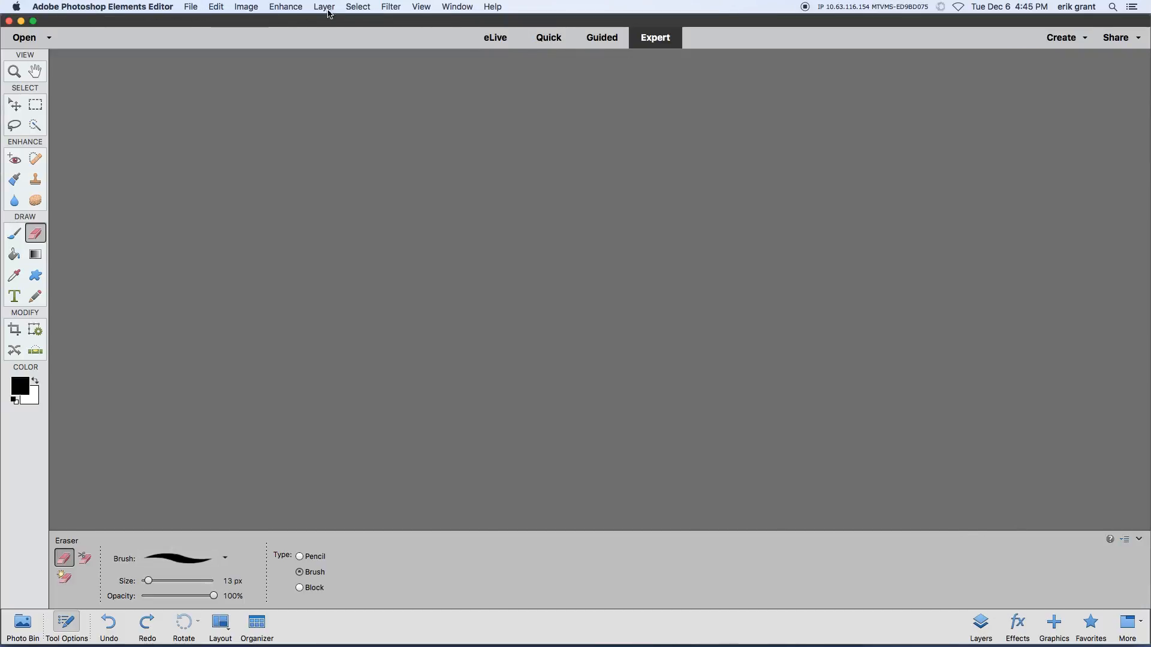
left_click(285, 9)
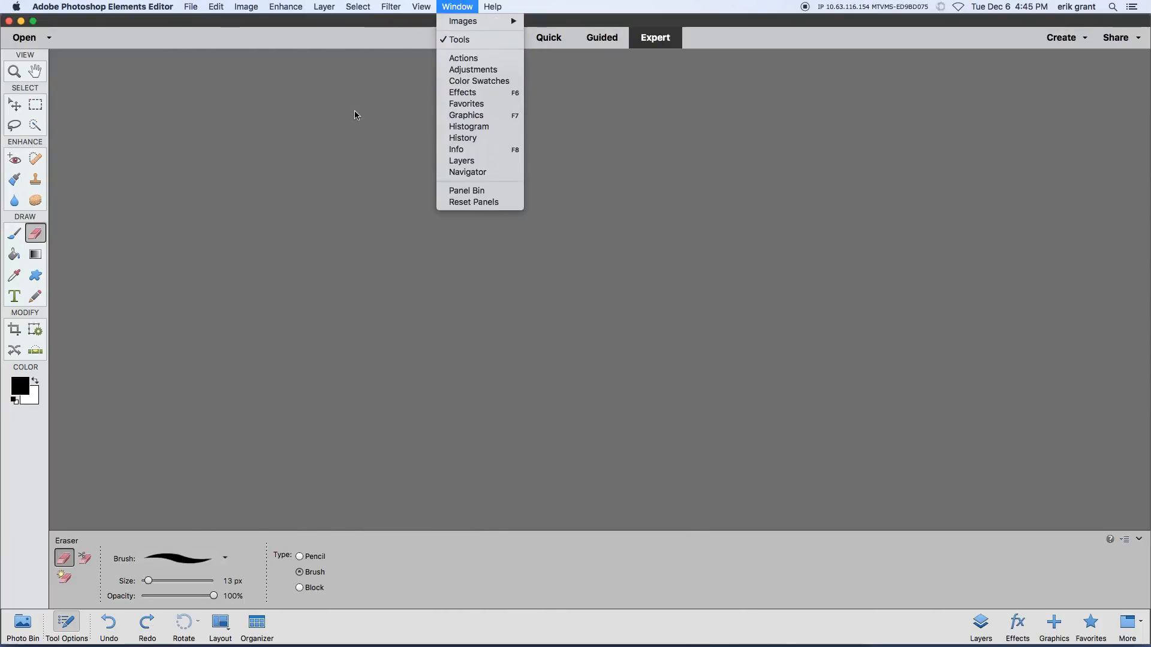
left_click(356, 113)
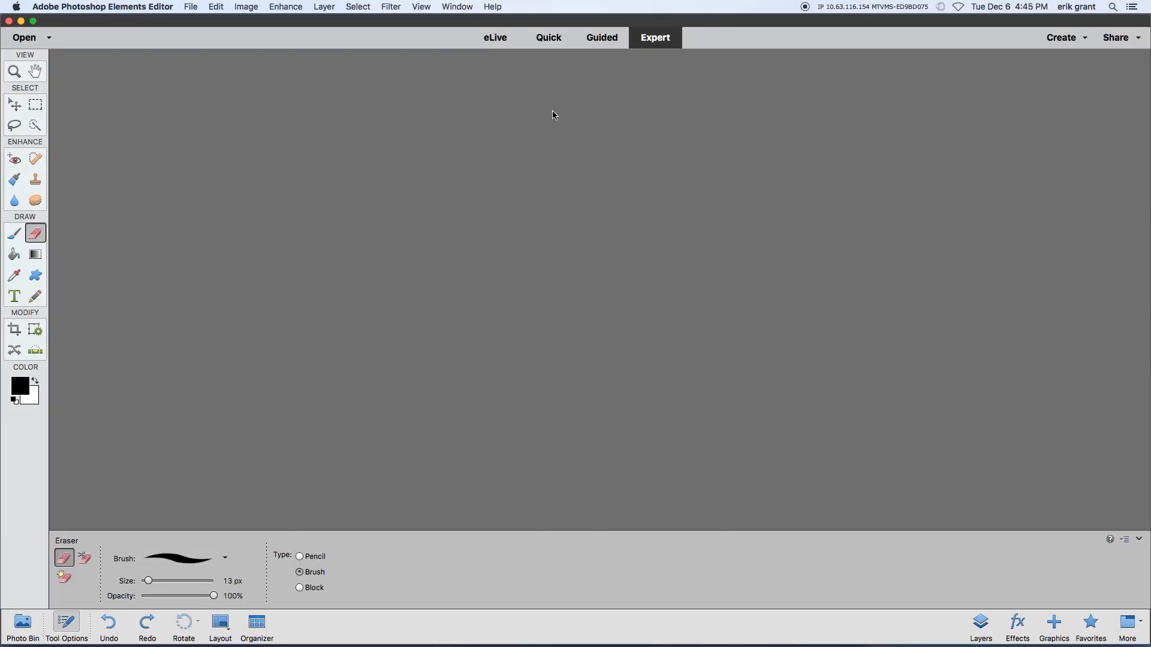
Step: Open the image 60min_HSM.png from the Desktop folder
left_click(192, 7)
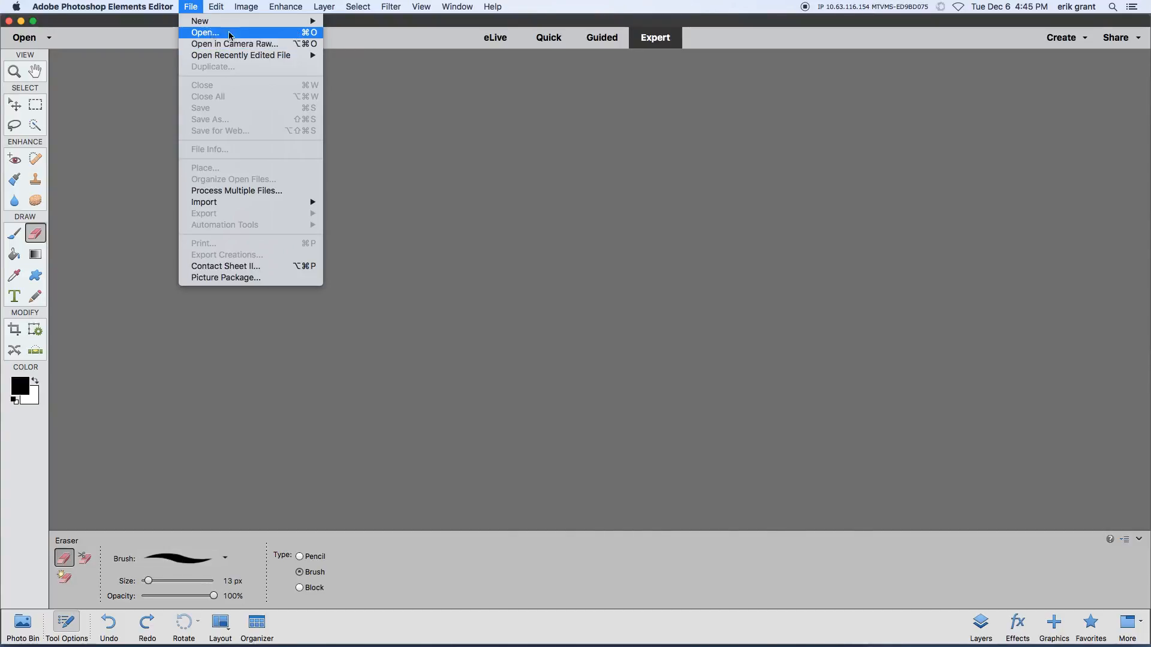
left_click(208, 33)
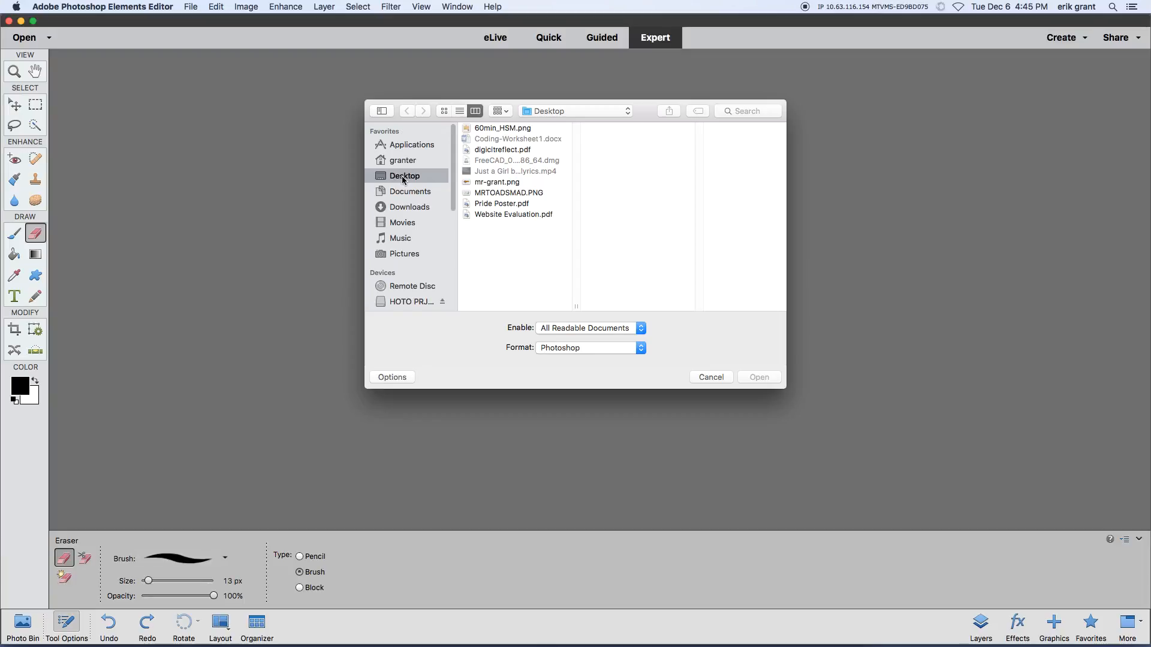
left_click(412, 193)
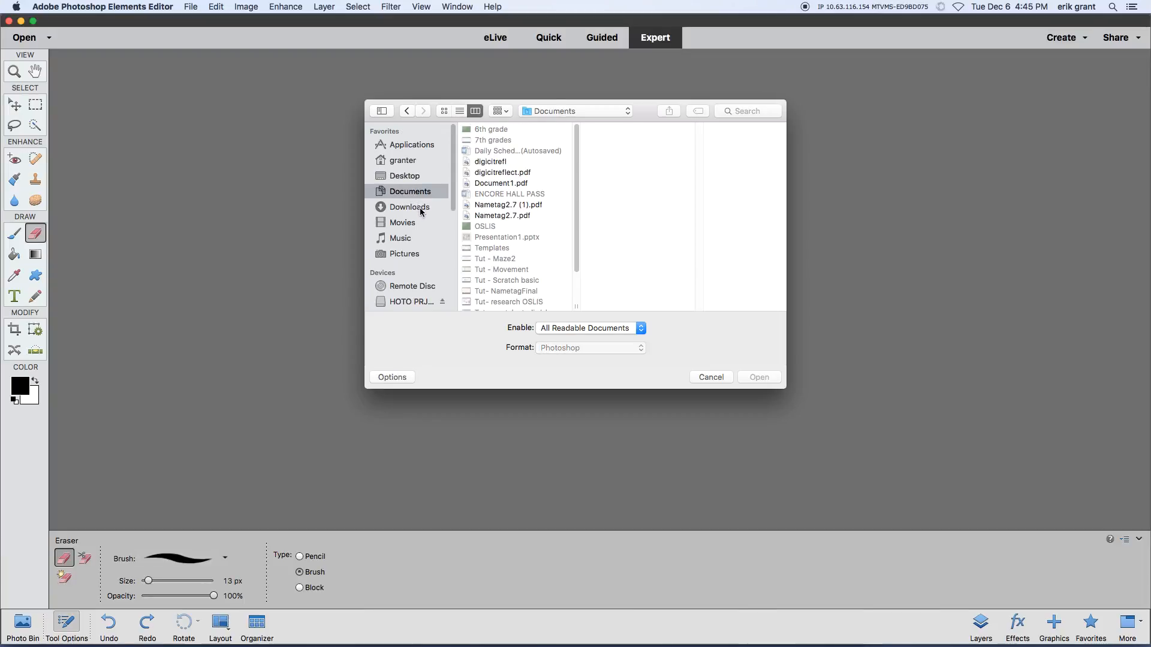
left_click(421, 210)
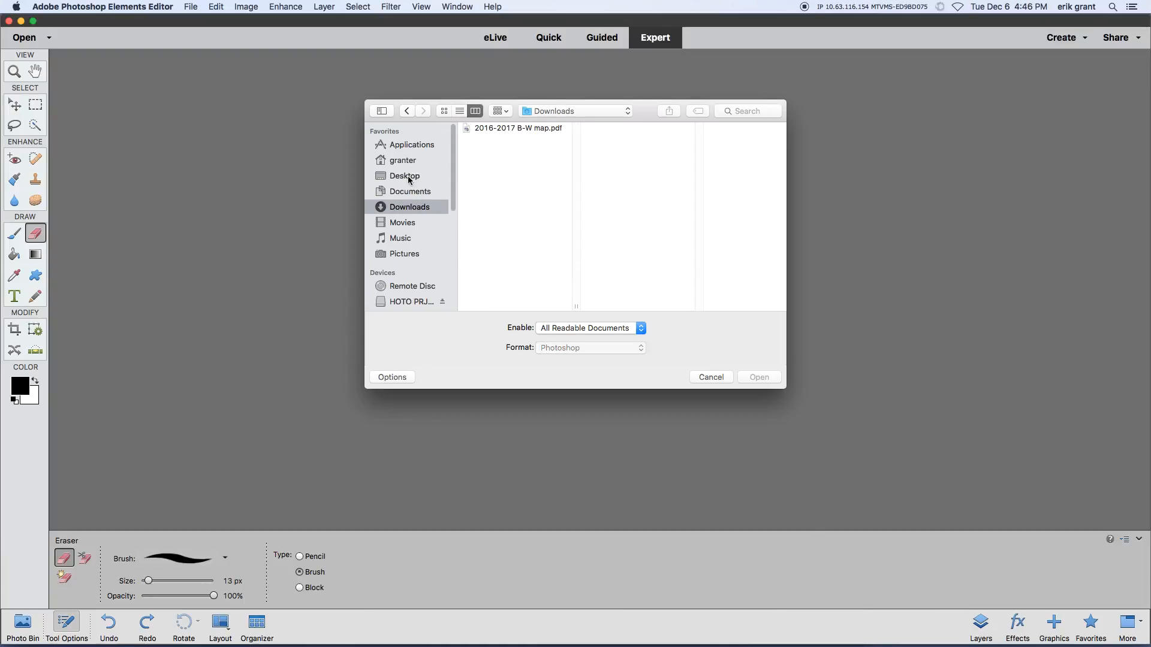
left_click(419, 179)
left_click(490, 129)
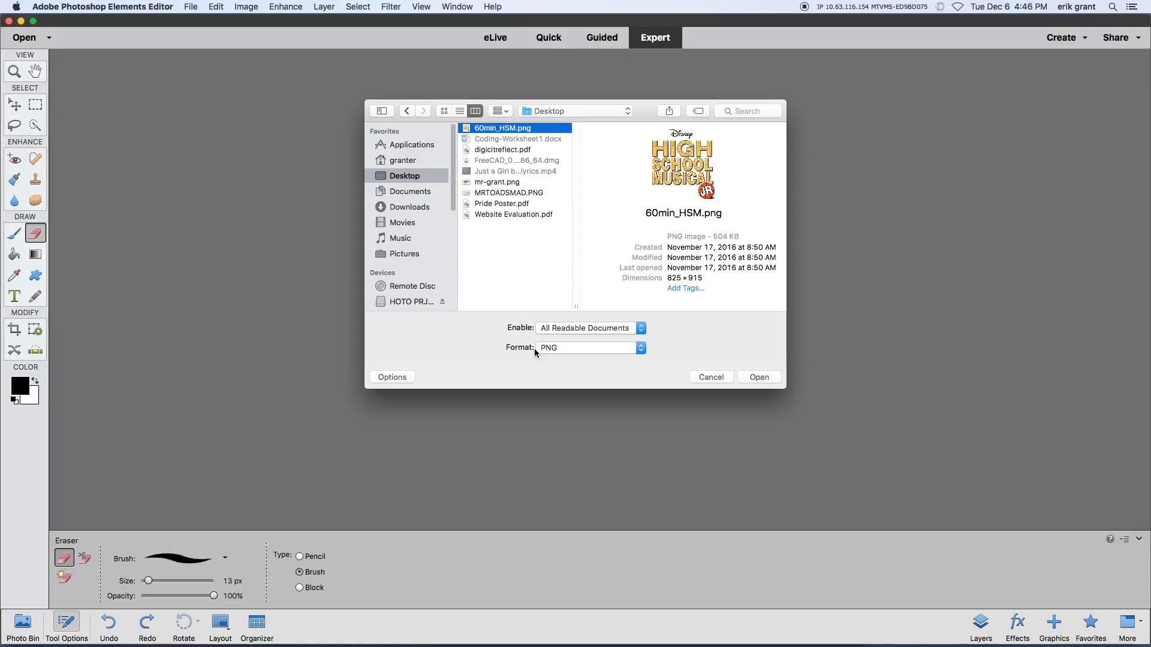
left_click(751, 377)
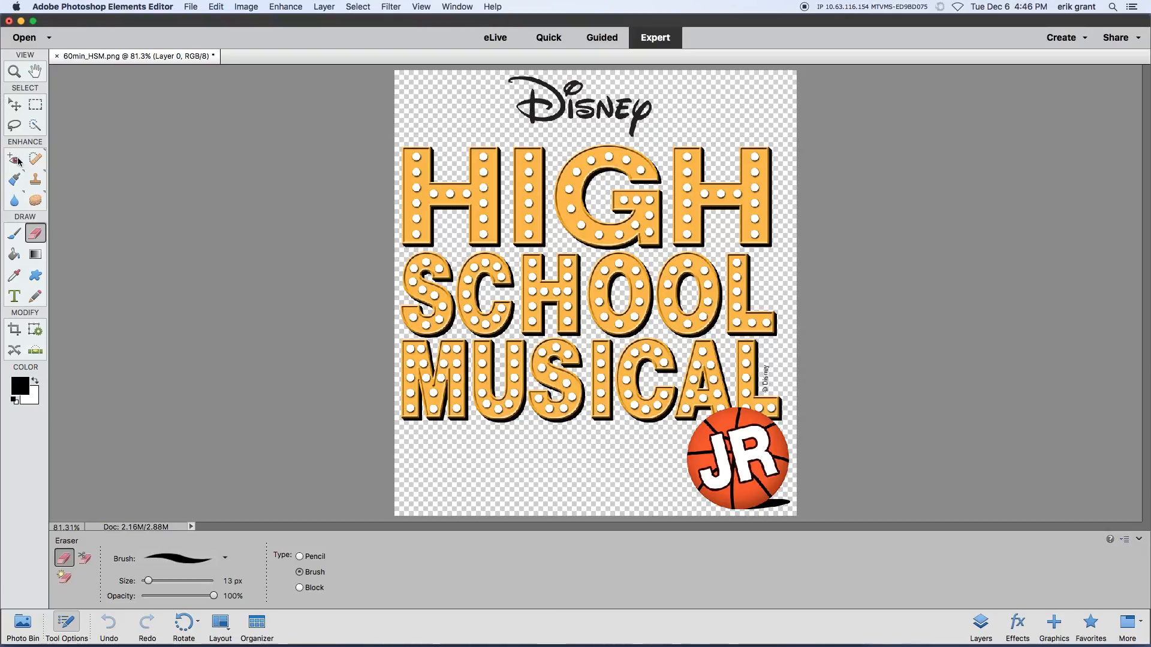
Step: Paint a black squiggle with the 13 px brush in the empty area below the word MUSICAL
left_click(18, 237)
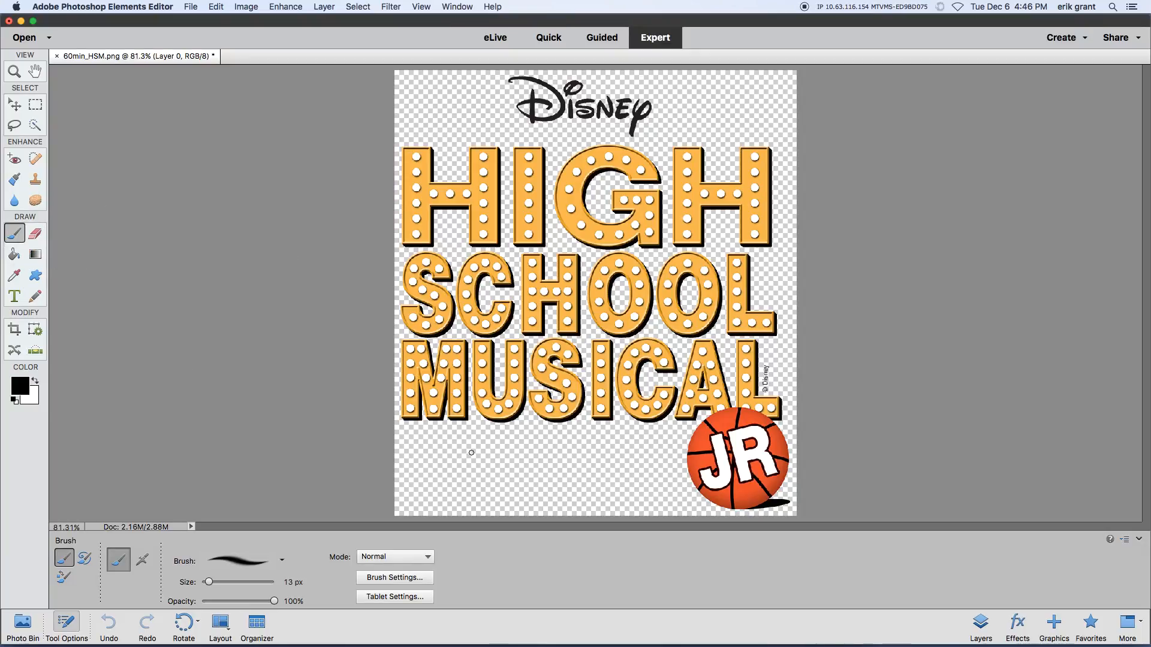
mouse_move(438, 456)
left_mouse_down()
mouse_move(450, 446)
mouse_move(542, 460)
mouse_move(496, 473)
mouse_move(486, 494)
mouse_move(536, 483)
left_mouse_up()
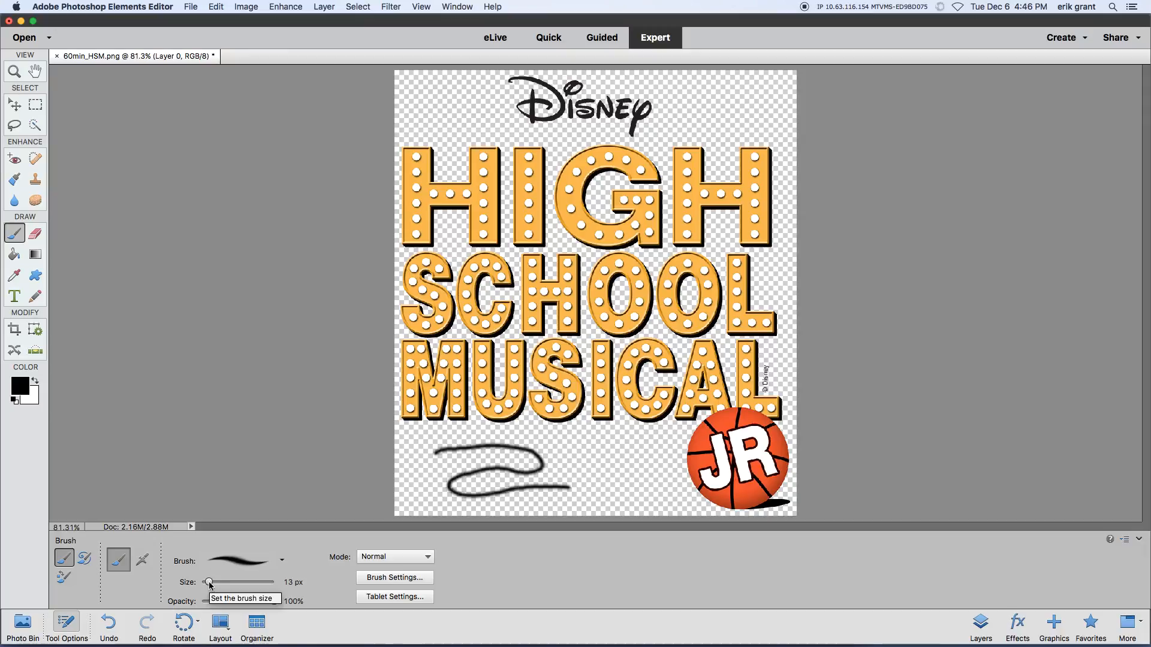
Step: Choose the 19 px default brush and paint thick black strokes around the squiggle below MUSICAL
left_click_drag(209, 585, 234, 586)
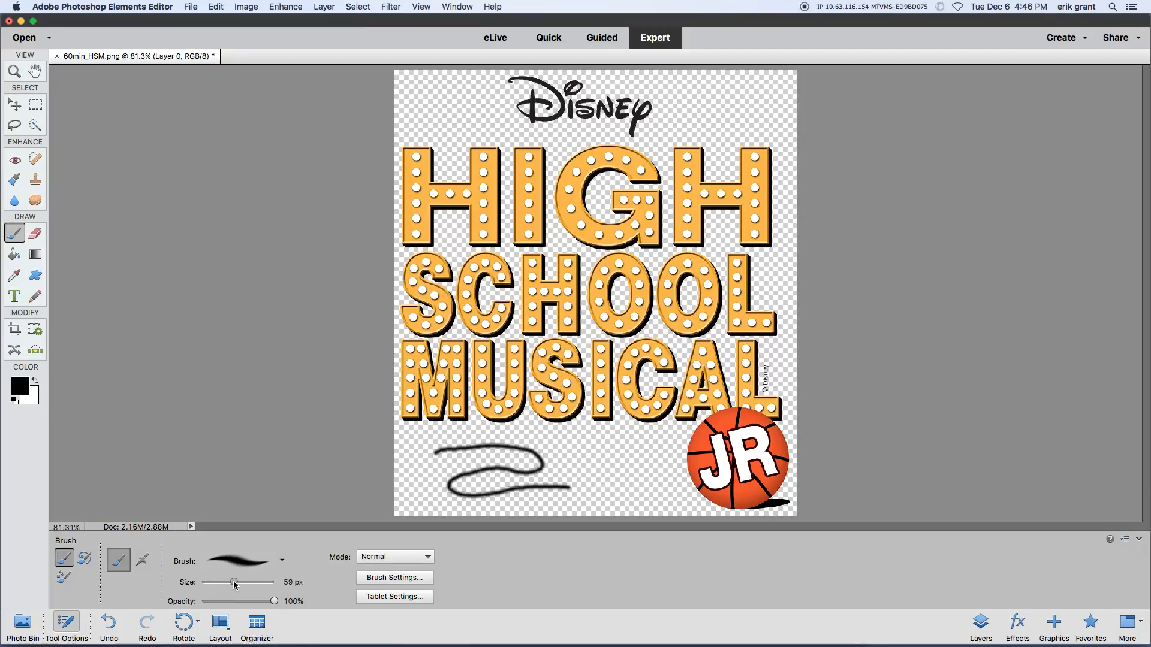
left_click(281, 560)
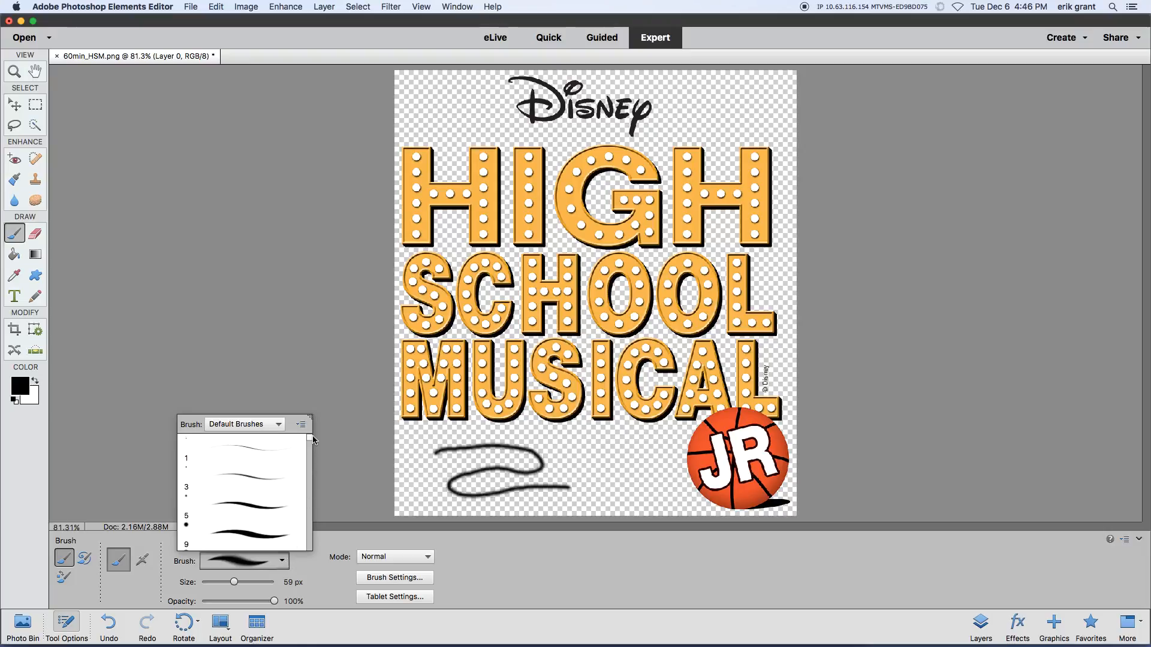
left_click_drag(312, 442, 312, 482)
left_click(241, 482)
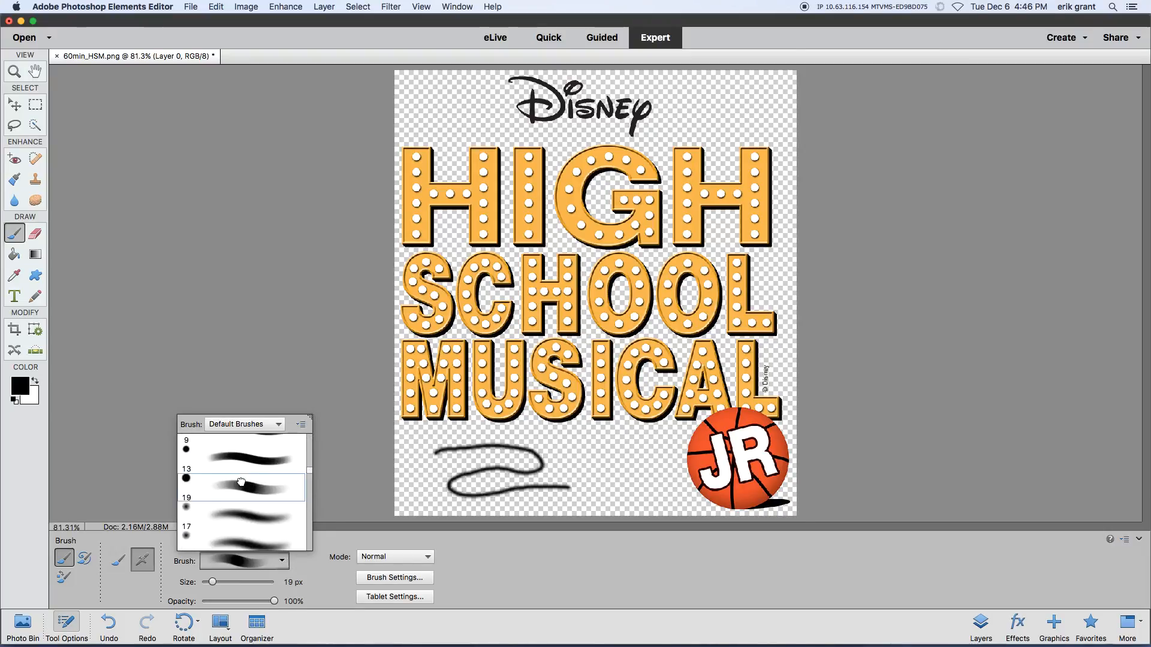
left_click(421, 471)
mouse_move(422, 471)
left_mouse_down()
mouse_move(470, 462)
mouse_move(434, 484)
left_mouse_up()
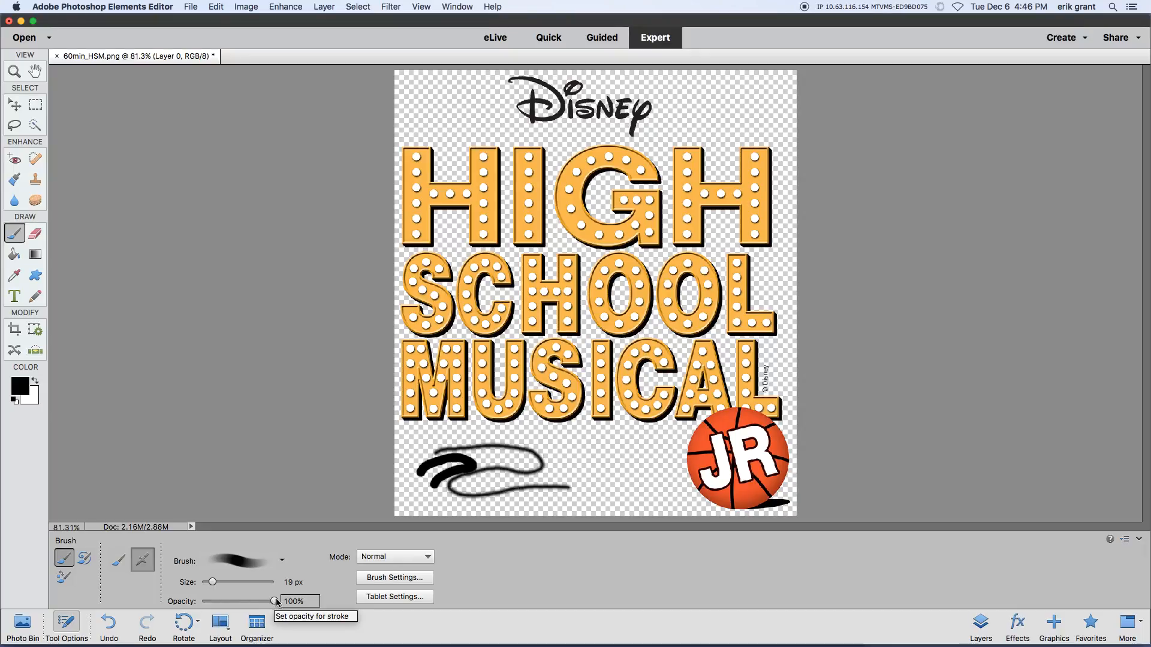
mouse_move(549, 473)
left_mouse_down()
mouse_move(610, 454)
mouse_move(615, 474)
mouse_move(576, 480)
mouse_move(598, 497)
left_mouse_up()
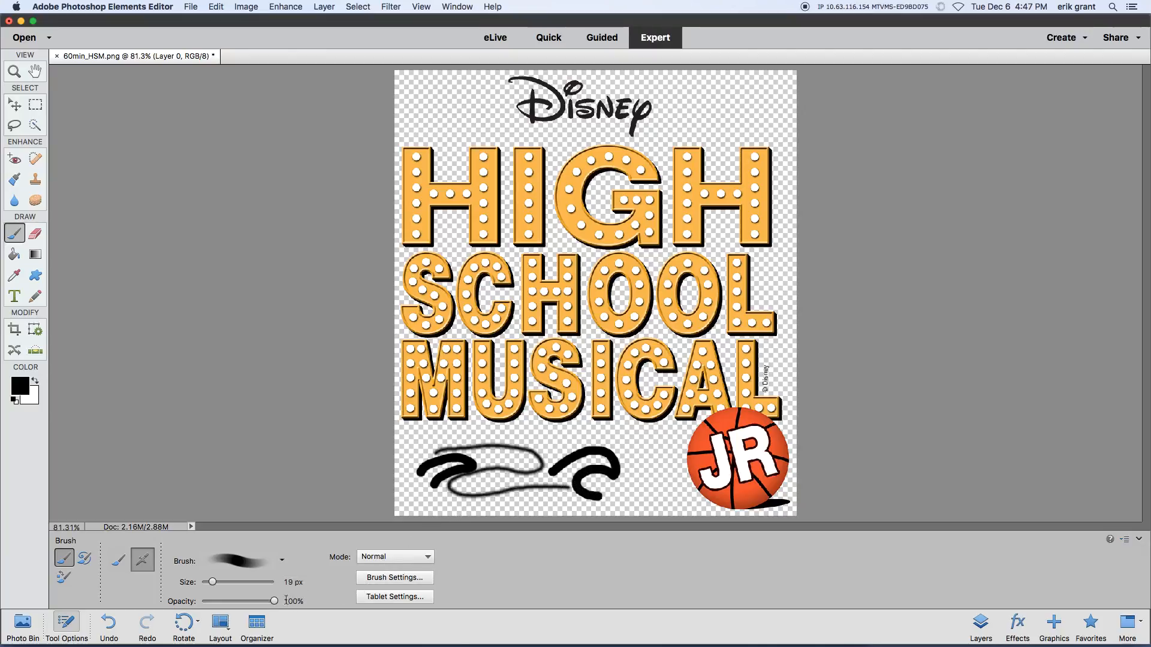
Step: Set the brush opacity to 50% and paint overlapping translucent strokes near and over the basketball and the C of MUSICAL
left_click_drag(273, 601, 238, 602)
mouse_move(628, 503)
left_mouse_down()
mouse_move(640, 465)
mouse_move(625, 466)
mouse_move(652, 503)
left_mouse_up()
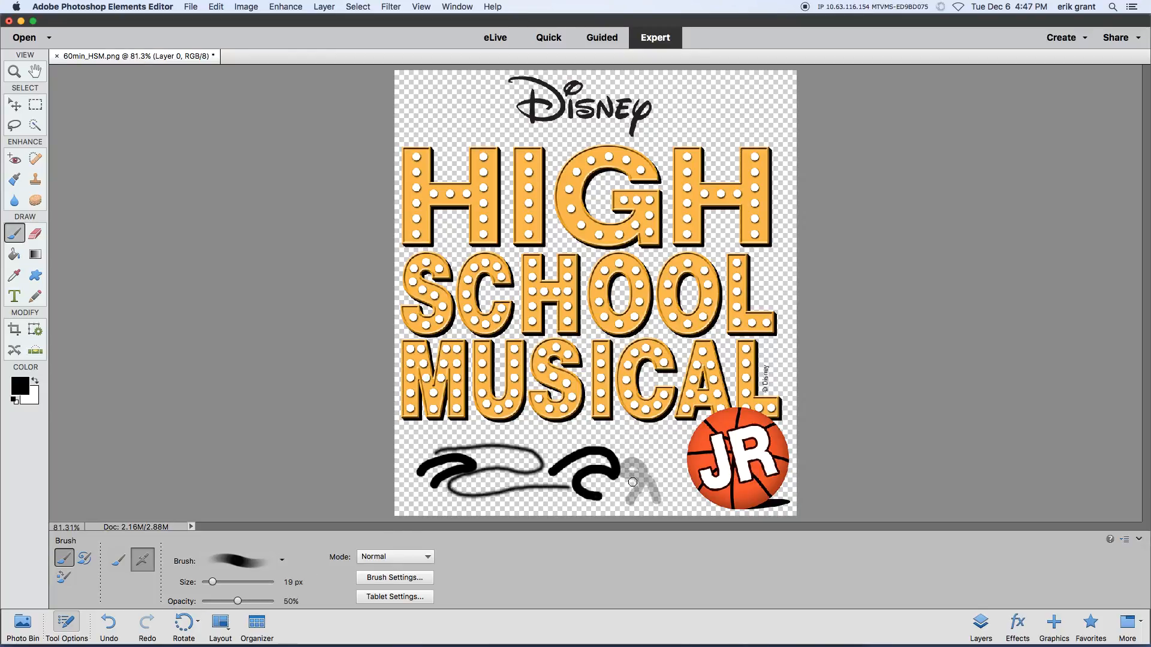
left_click(648, 443)
mouse_move(657, 440)
left_mouse_down()
mouse_move(722, 445)
mouse_move(772, 484)
mouse_move(778, 506)
mouse_move(751, 495)
mouse_move(727, 459)
mouse_move(654, 445)
mouse_move(770, 450)
mouse_move(784, 486)
mouse_move(719, 430)
left_mouse_up()
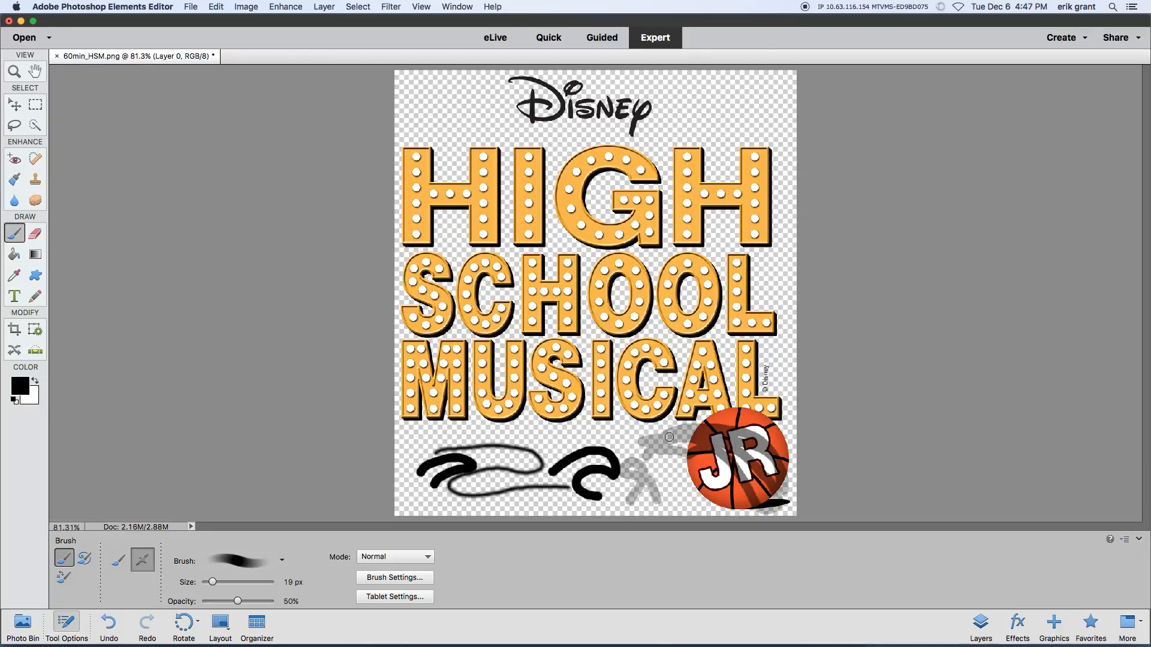
mouse_move(623, 436)
left_mouse_down()
mouse_move(681, 435)
mouse_move(653, 455)
mouse_move(665, 437)
mouse_move(682, 442)
mouse_move(670, 460)
mouse_move(663, 444)
mouse_move(666, 477)
mouse_move(669, 439)
mouse_move(667, 472)
mouse_move(650, 435)
mouse_move(672, 463)
mouse_move(651, 436)
left_mouse_up()
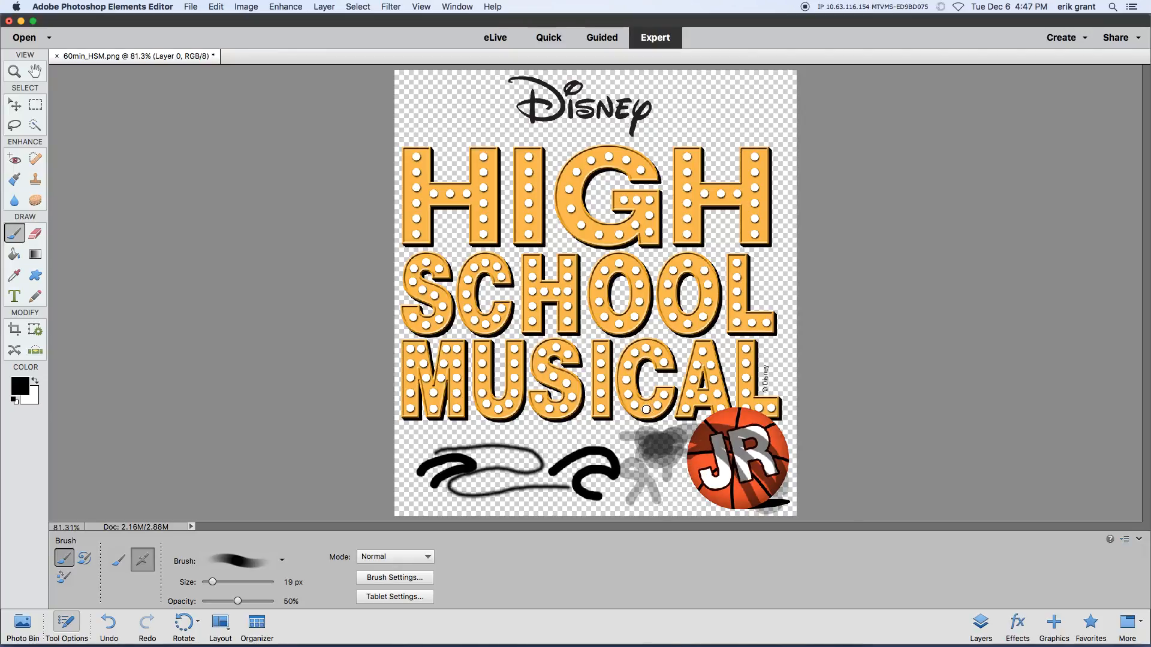
left_click(646, 409)
Step: Undo all the brush strokes painted on the logo image
key("super+z")
key("super+z")
key("super+z")
key("super+z")
key("super+z")
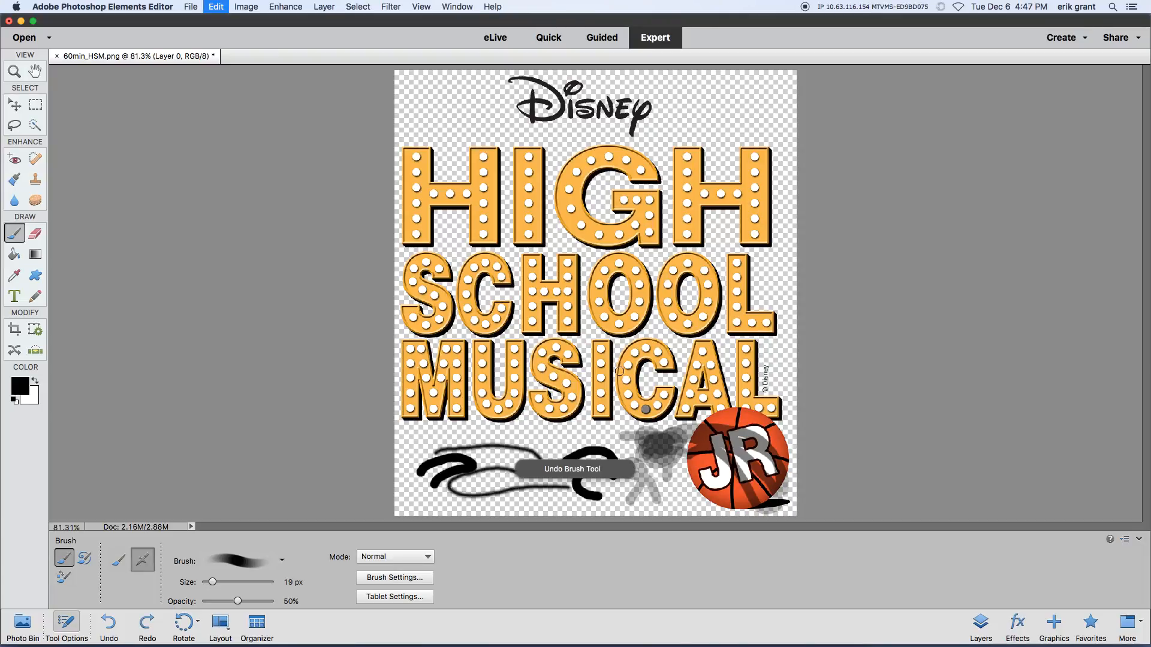
key("super+z")
key("super+z")
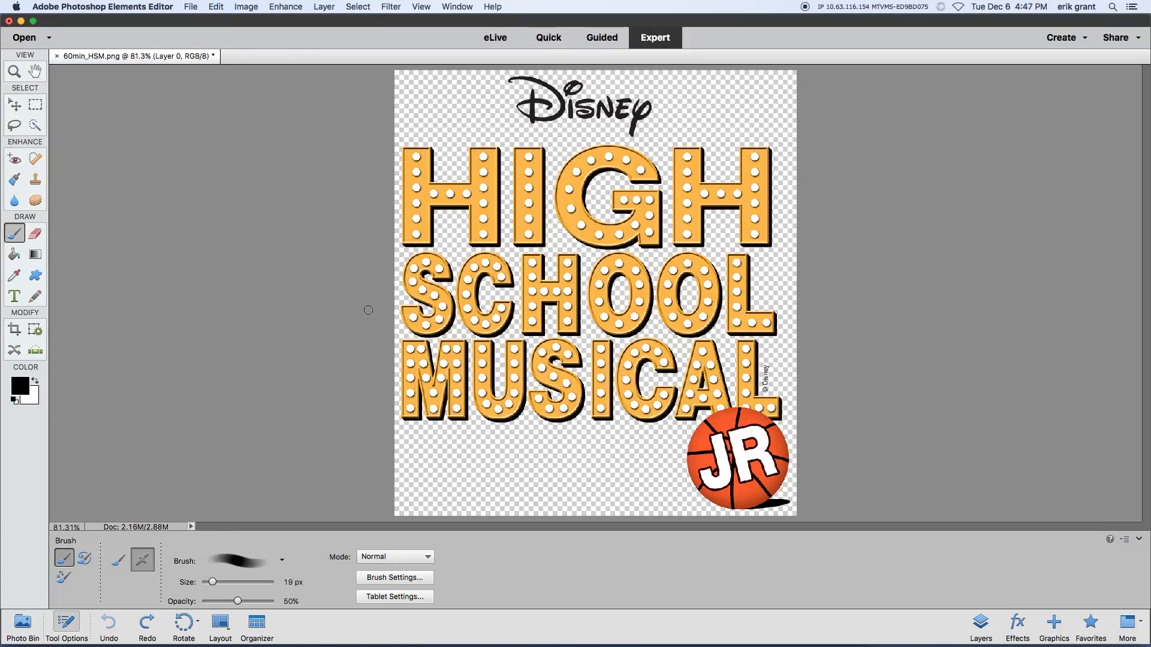
Step: Erase freehand strokes across the title lettering with the 13 px eraser at 100% opacity
left_click(36, 234)
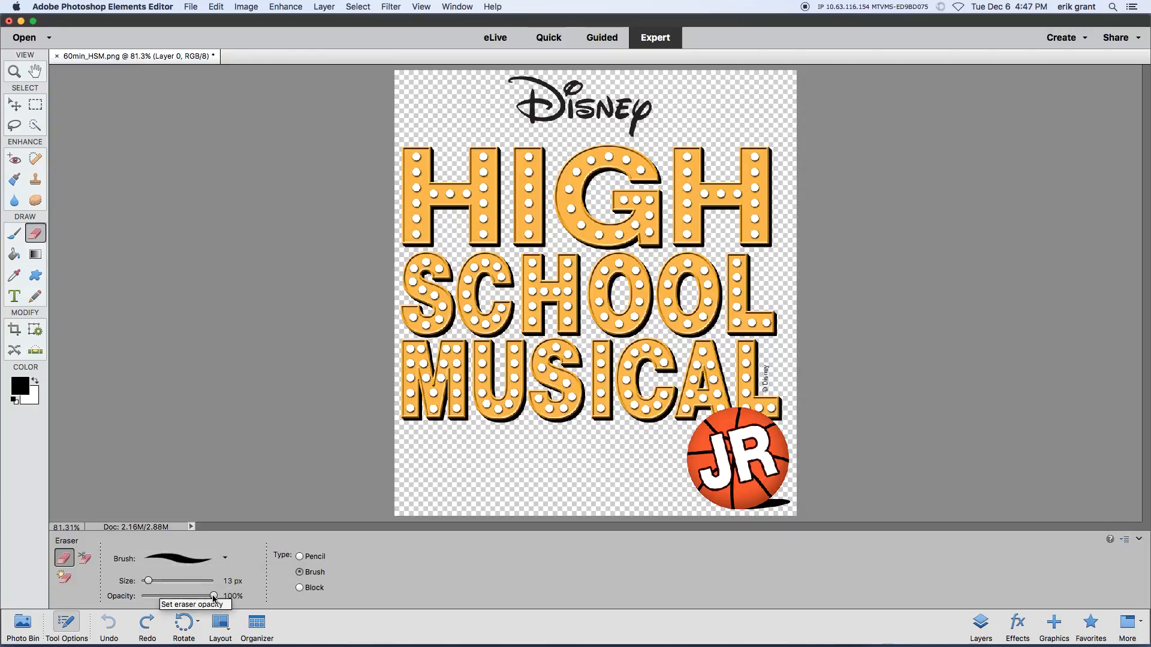
mouse_move(214, 597)
left_mouse_down()
mouse_move(174, 596)
mouse_move(213, 597)
left_mouse_up()
mouse_move(566, 407)
left_mouse_down()
mouse_move(493, 271)
mouse_move(516, 489)
mouse_move(658, 189)
mouse_move(551, 272)
mouse_move(404, 439)
left_mouse_up()
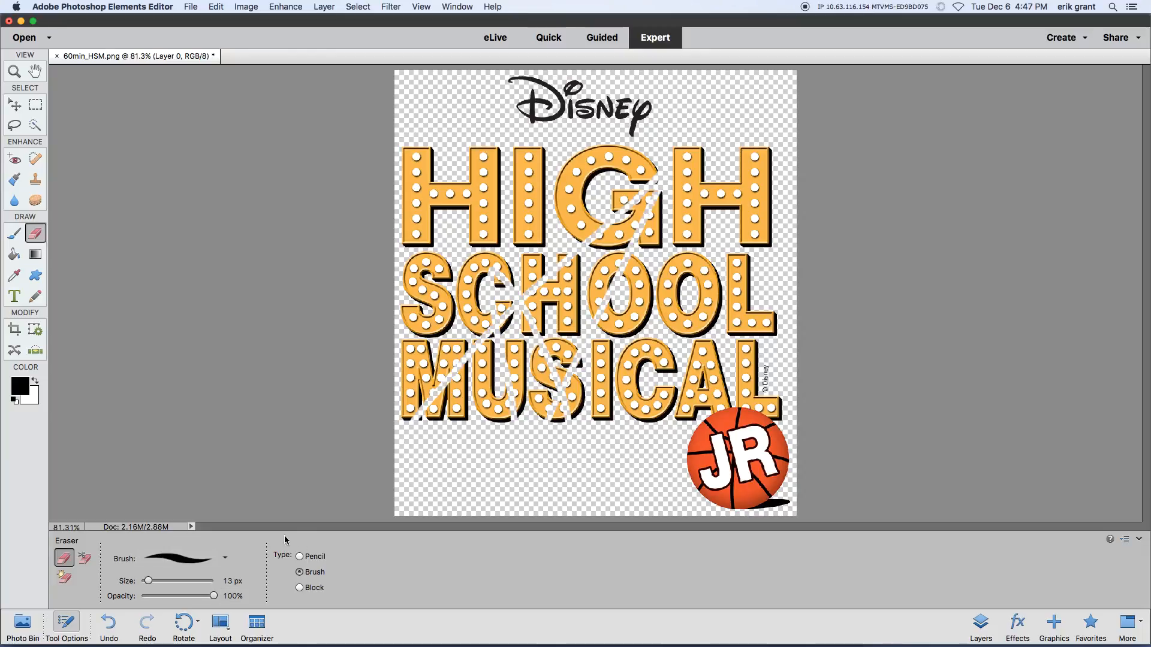
Step: Erase over the SCHOOL and MUSICAL letters at 51% eraser opacity, and undo all the eraser strokes
left_click_drag(213, 596, 178, 598)
mouse_move(493, 388)
left_mouse_down()
mouse_move(483, 400)
mouse_move(486, 385)
mouse_move(509, 413)
mouse_move(489, 376)
mouse_move(479, 385)
mouse_move(540, 300)
mouse_move(526, 334)
left_mouse_up()
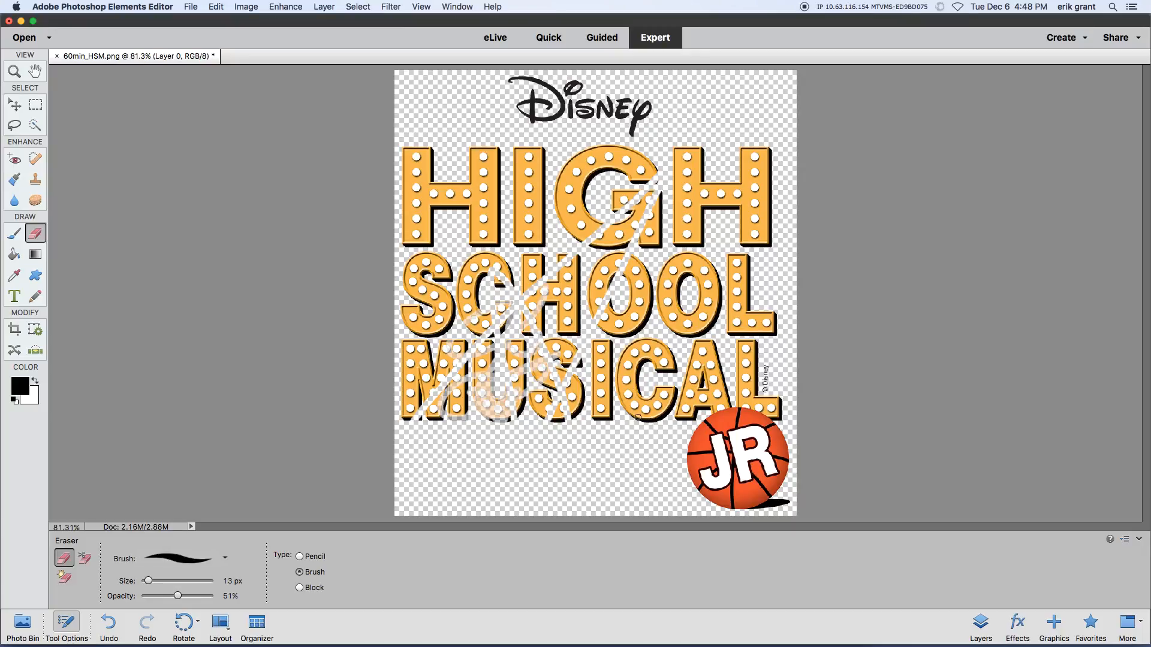
key("super+z")
key("super+z")
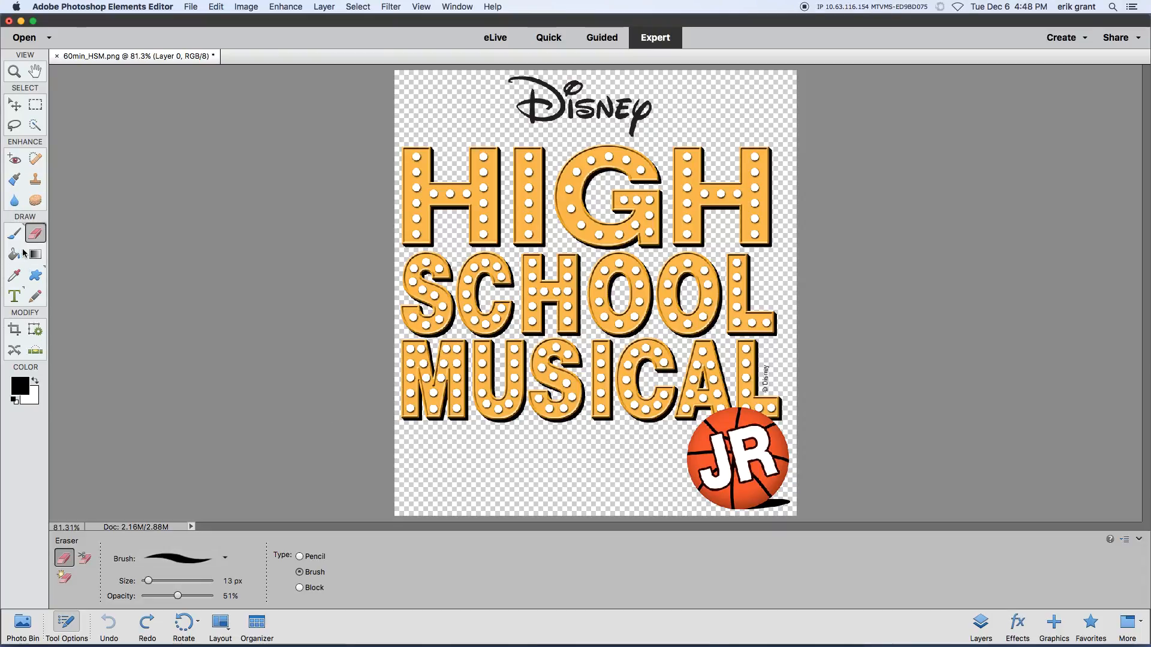
Step: Sample the orange of the S in SCHOOL as the foreground color with the Color Picker tool
left_click(16, 275)
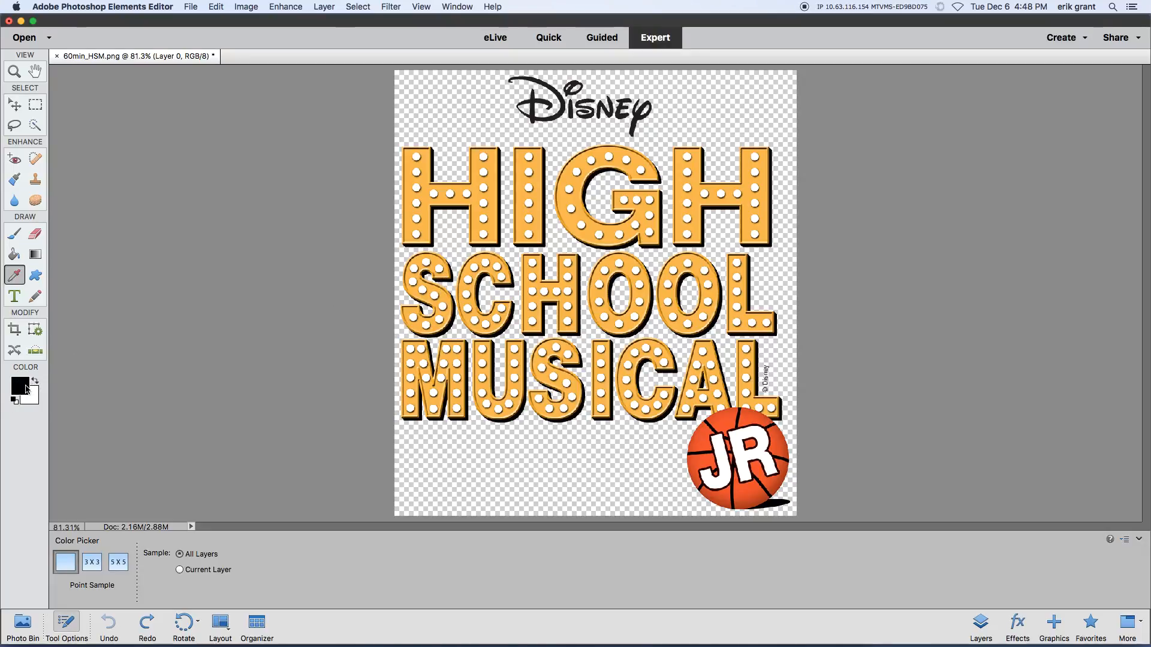
left_click(413, 274)
Step: Sample white from a dot in the first H of HIGH using Average (3x3), and return the sampling to Point Sample
left_click(90, 562)
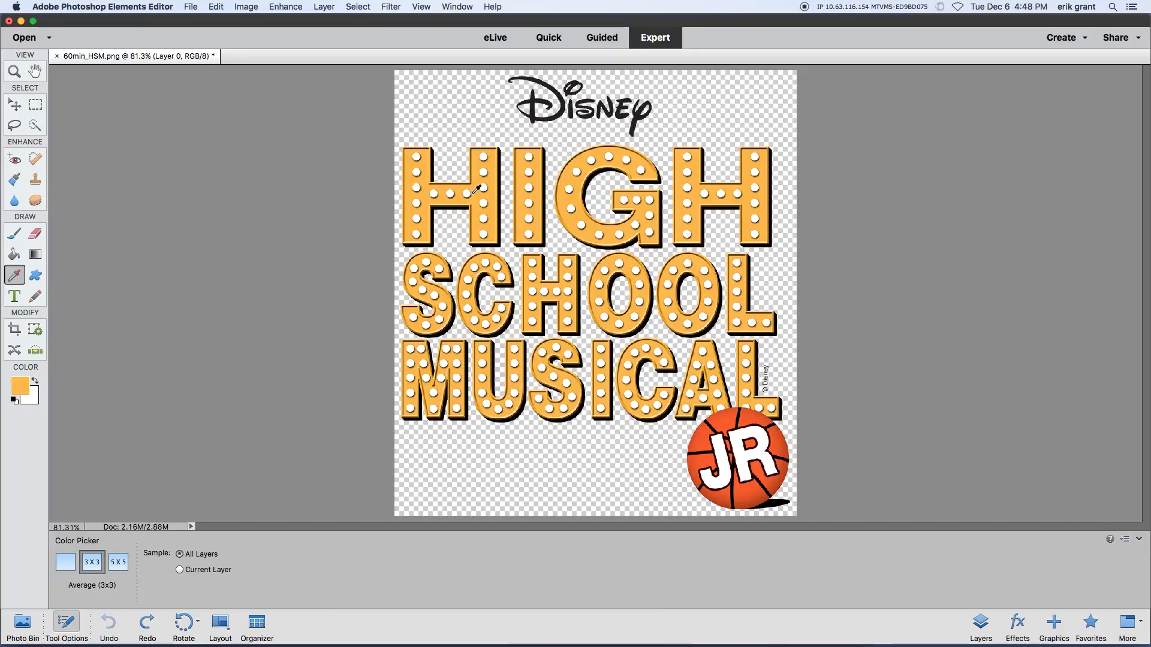
left_click(469, 193)
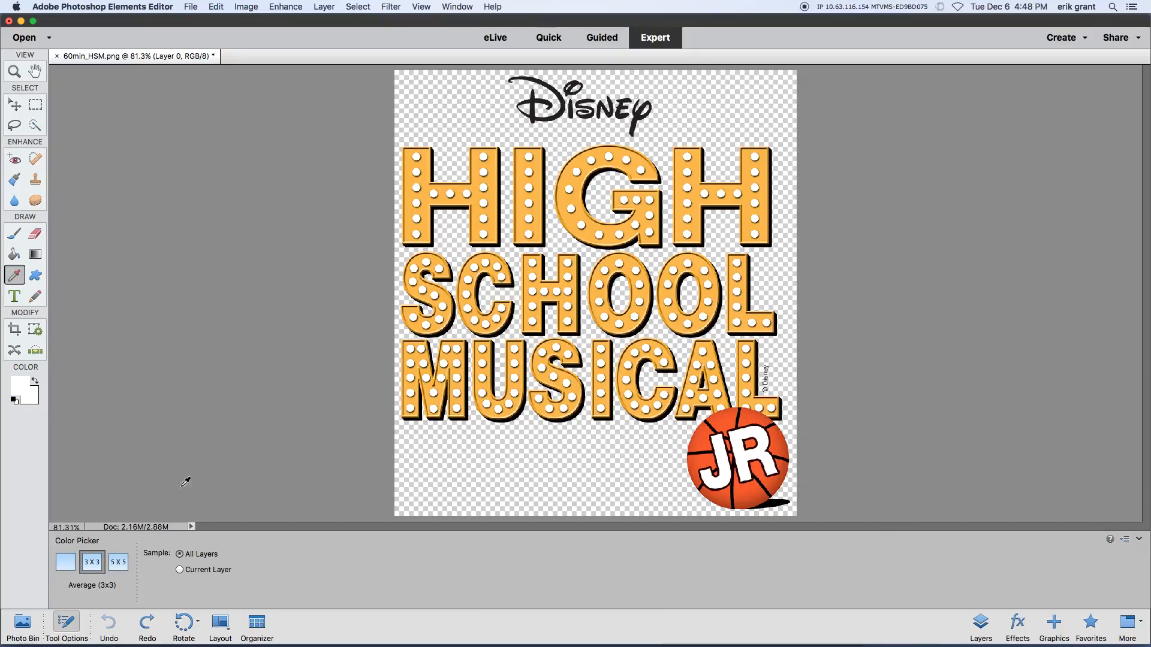
left_click(66, 562)
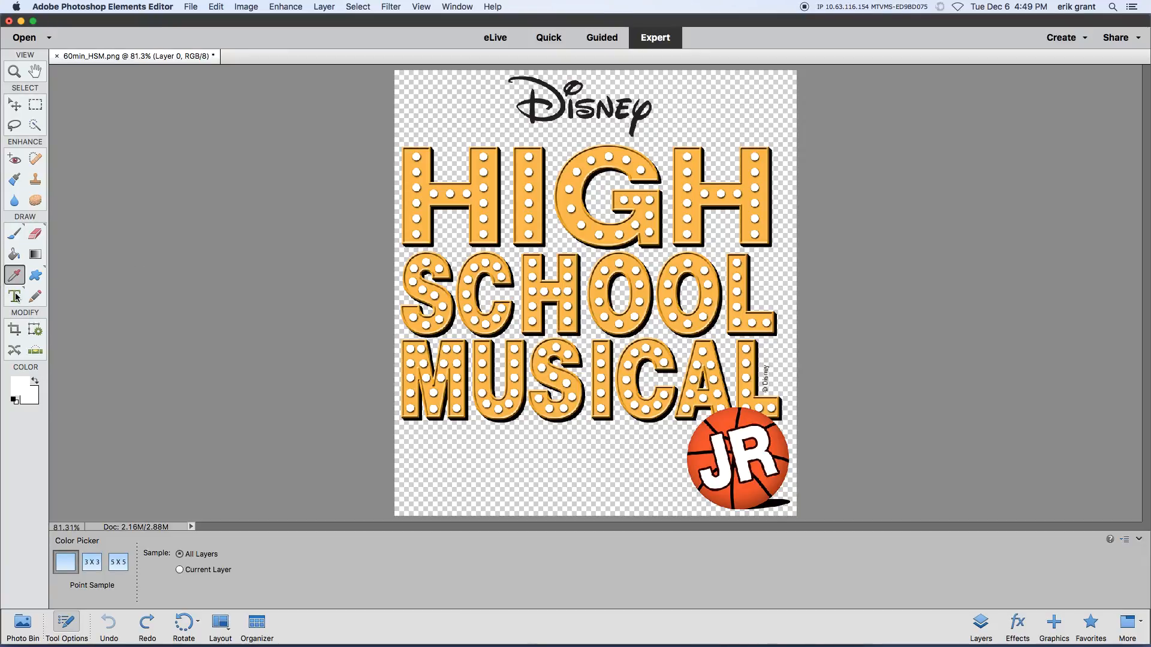
Step: Enter the word "Text" in 100 pt Myriad Pro Regular below MUSICAL and delete it again
key("t")
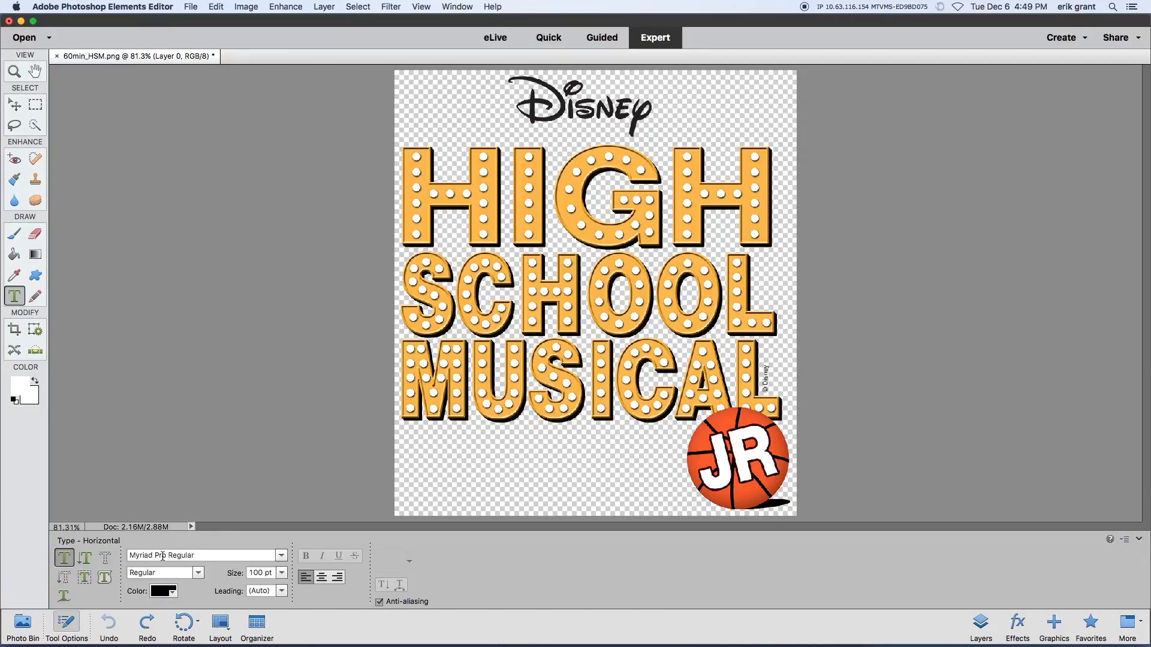
left_click(447, 452)
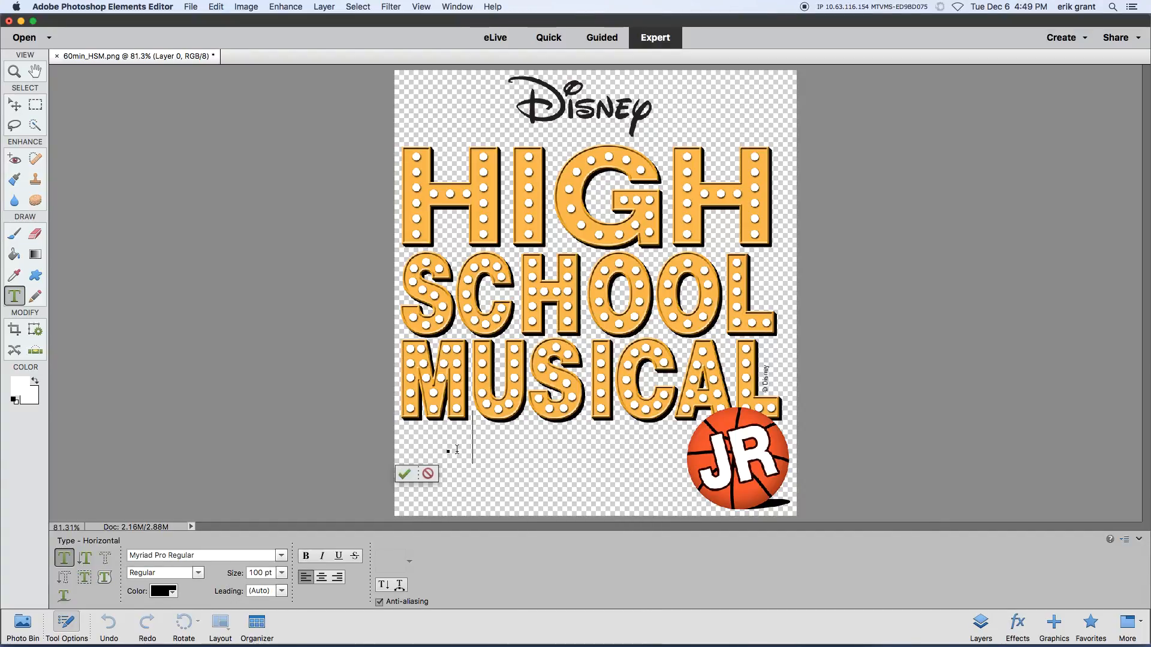
type("Text")
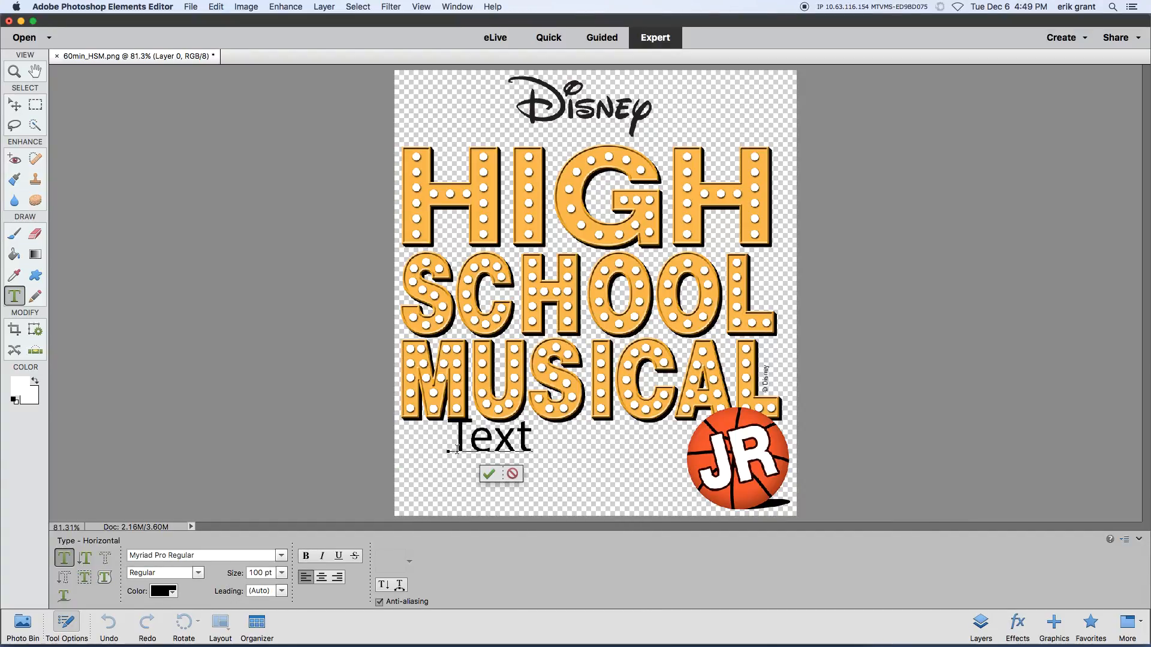
key("BackSpace")
key("BackSpace")
key("BackSpace")
key("BackSpace")
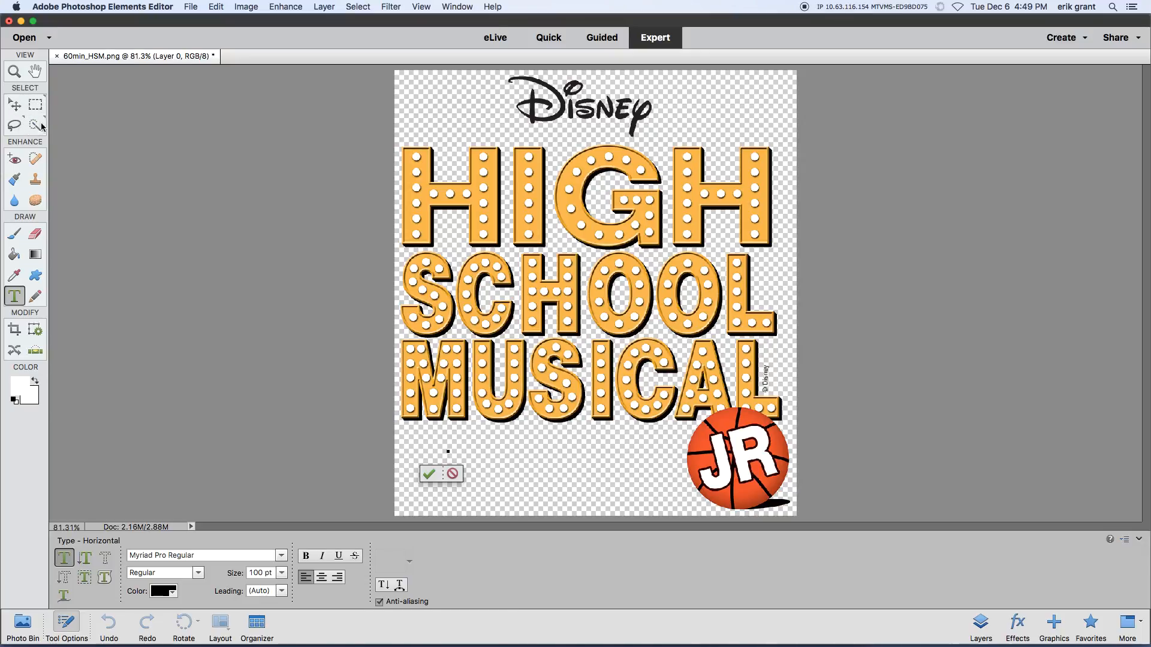
Step: Create a blank file 8.5 inches wide and 11 inches high at 300 pixels/inch with a white background
left_click(14, 105)
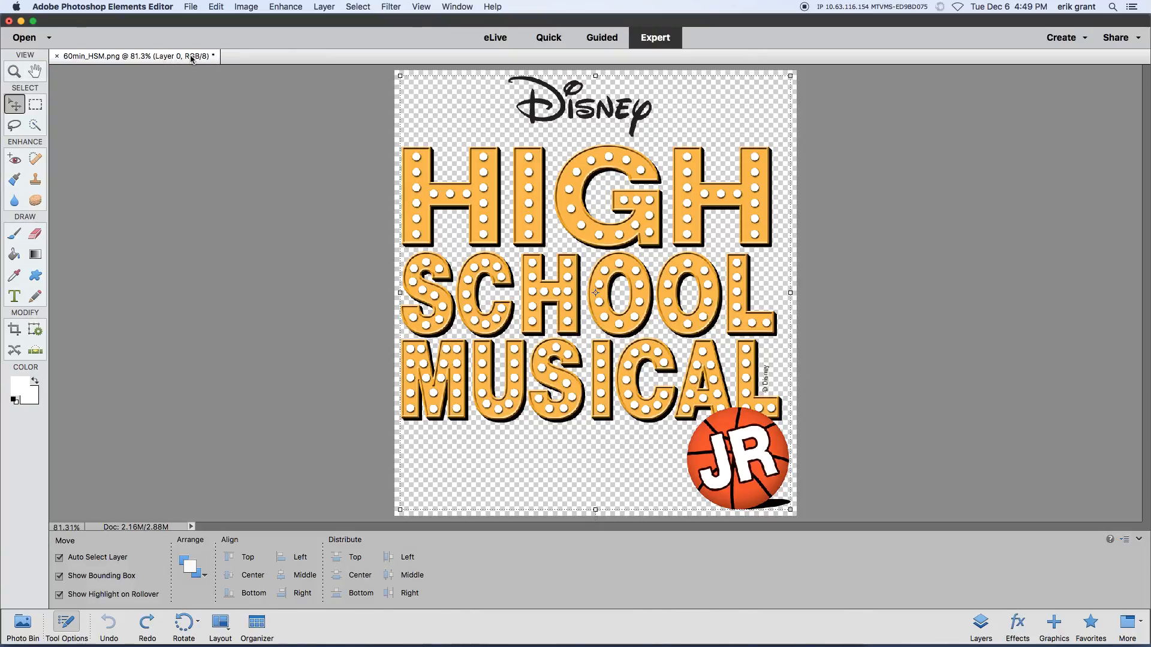
left_click(192, 8)
mouse_move(203, 22)
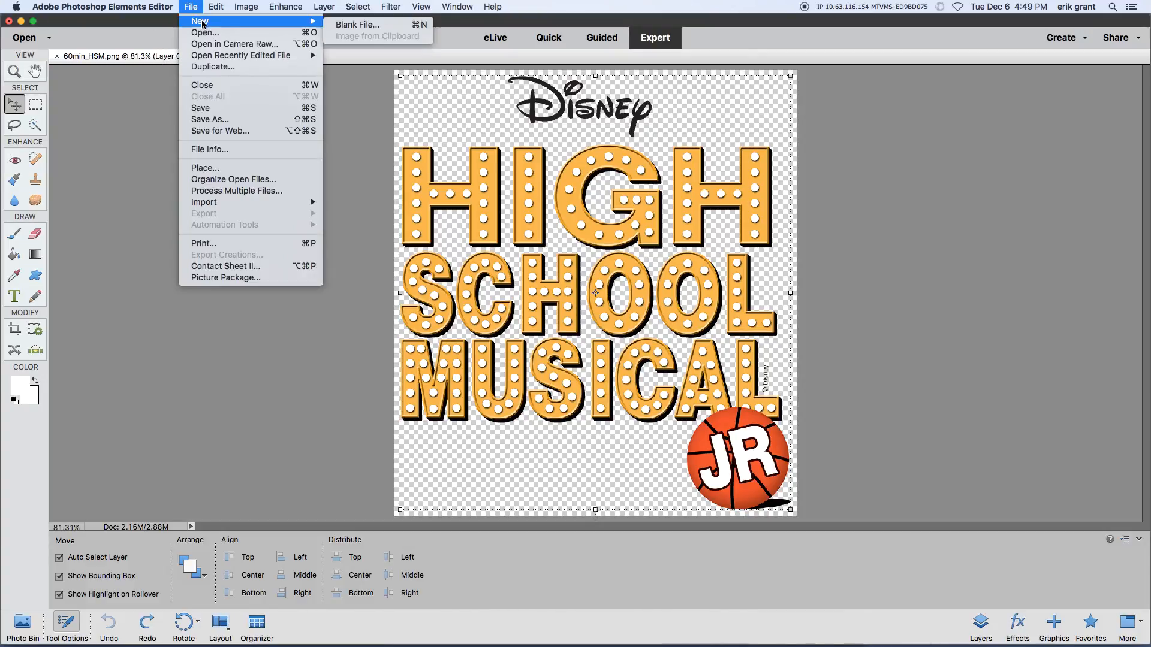
left_click(352, 25)
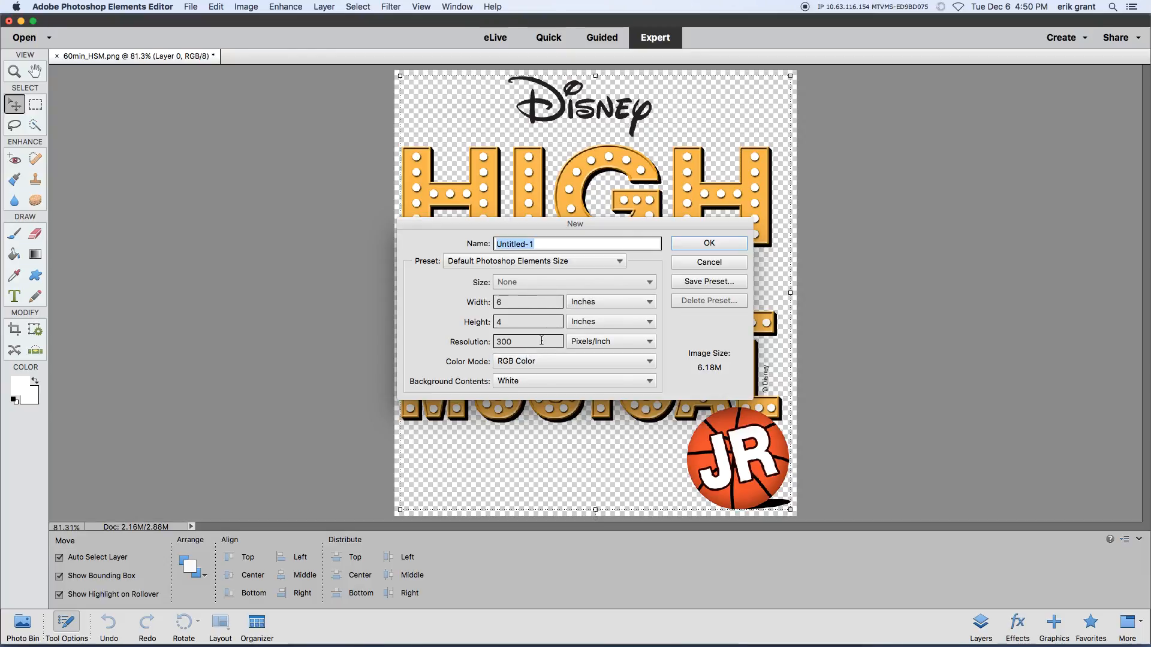
left_click(648, 342)
left_click(508, 346)
left_click(534, 300)
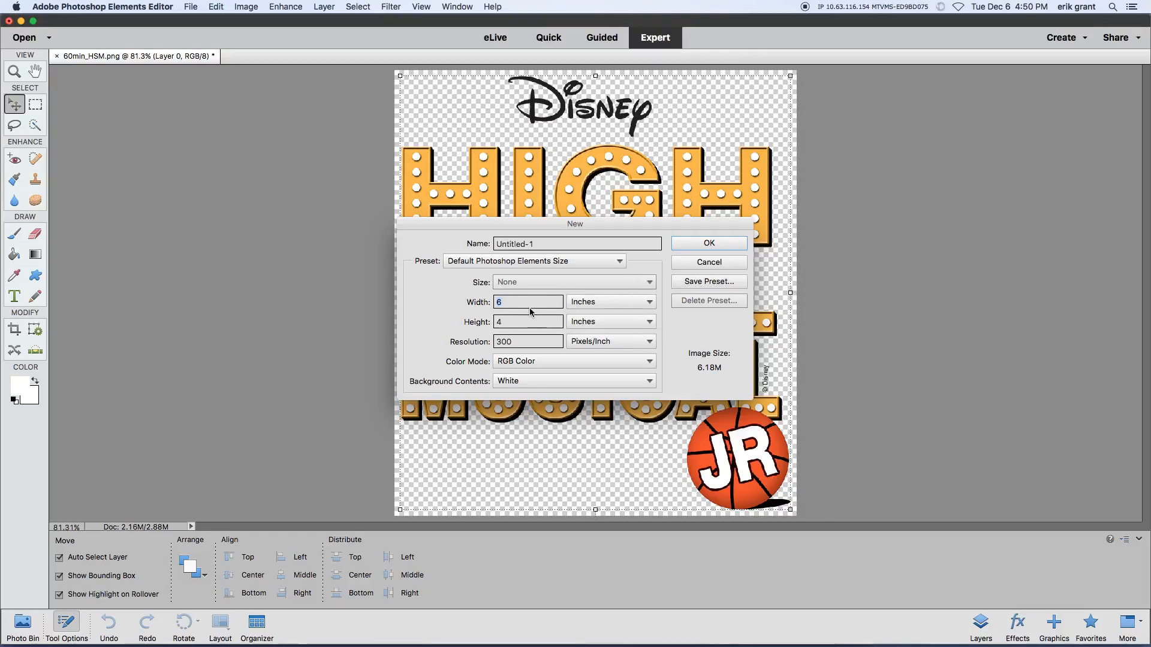
type("8.5")
key("Tab")
type("11")
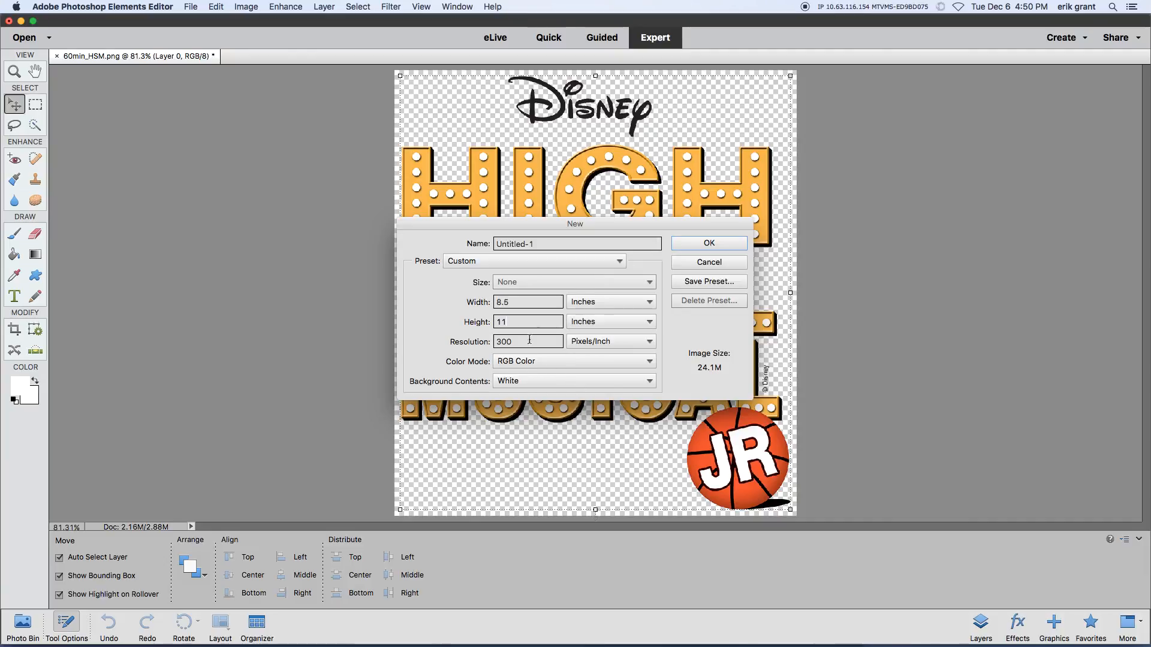
left_click(723, 247)
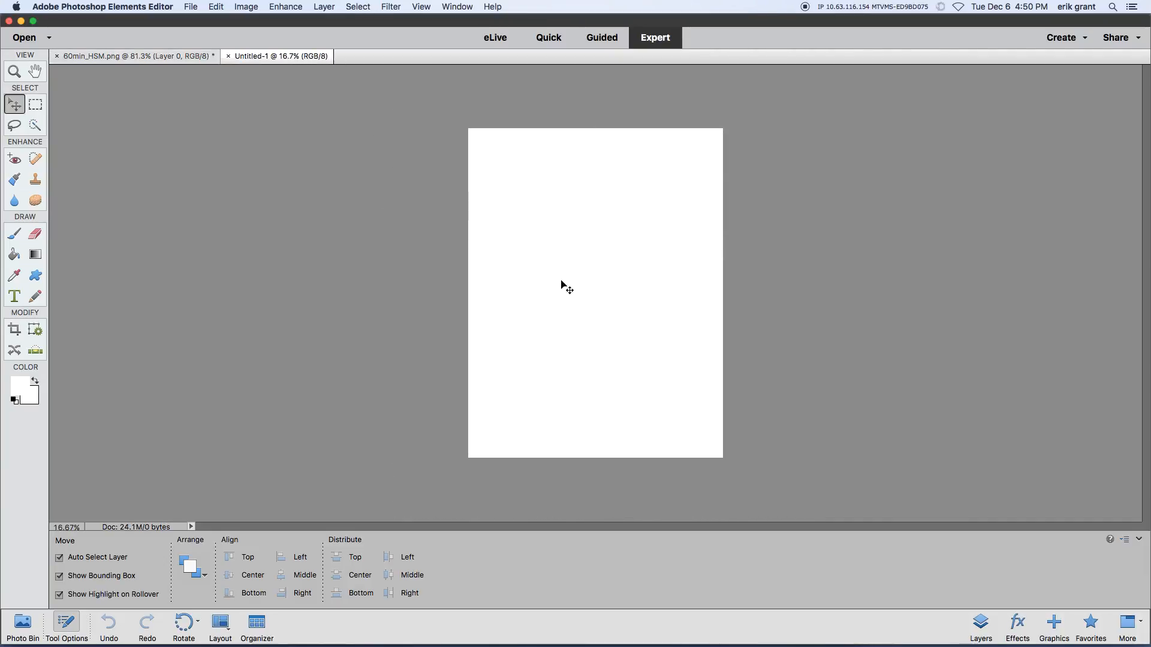
Step: Set the zoom of the 60min_HSM.png logo document to 100%
left_click(168, 57)
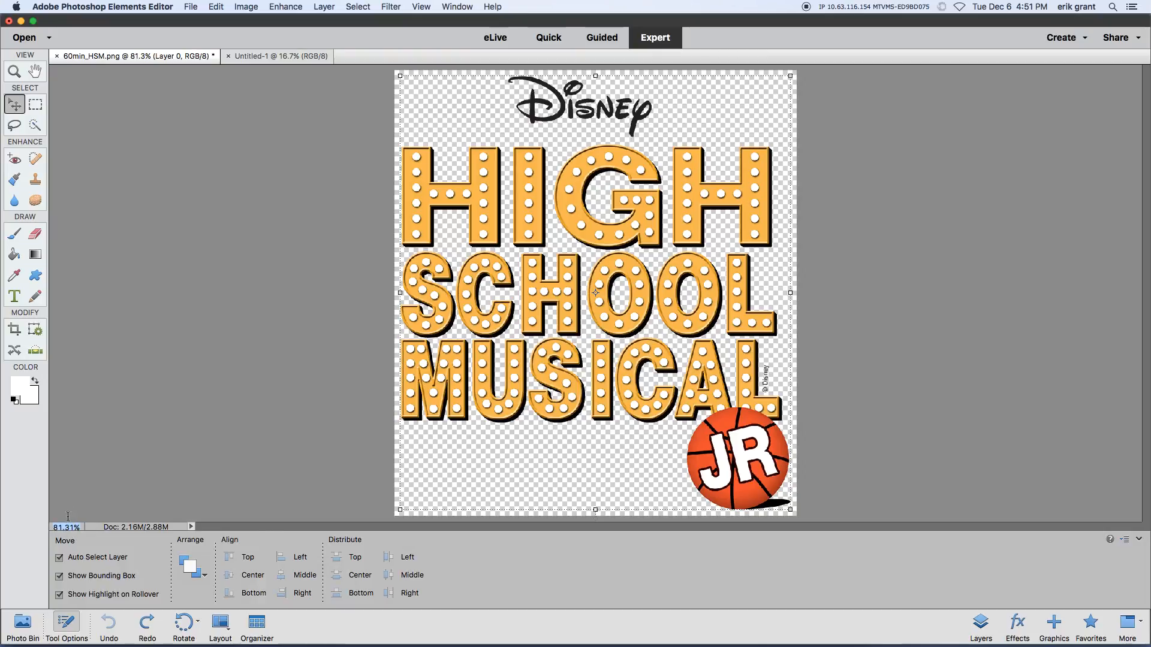
type("100")
key("Return")
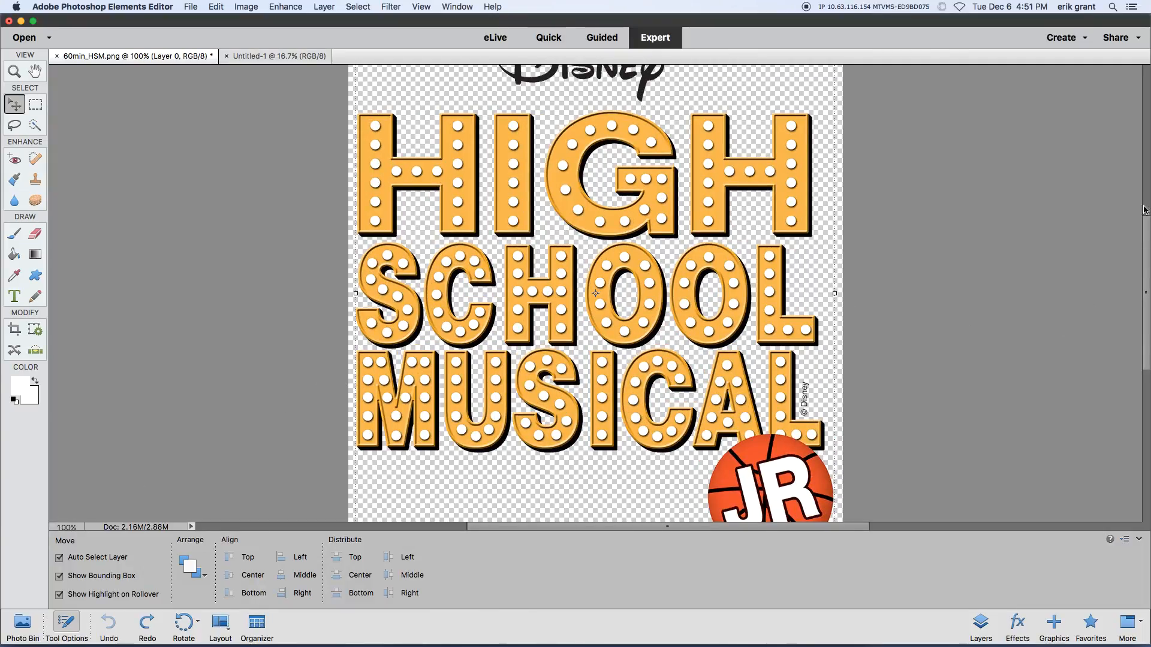
left_click_drag(1146, 218, 1148, 156)
Step: Compare the logo and Untitled-1 documents, and set the zoom of Untitled-1 to 100%
left_click(279, 56)
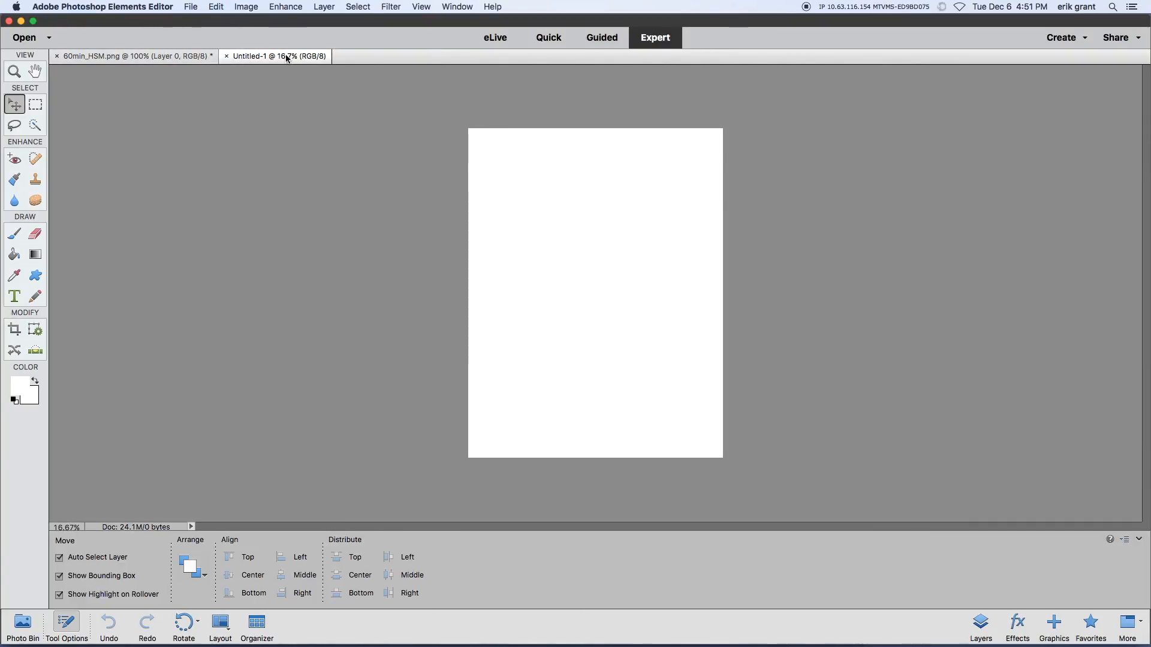
left_click(160, 56)
left_click(260, 57)
left_click(167, 58)
left_click(262, 57)
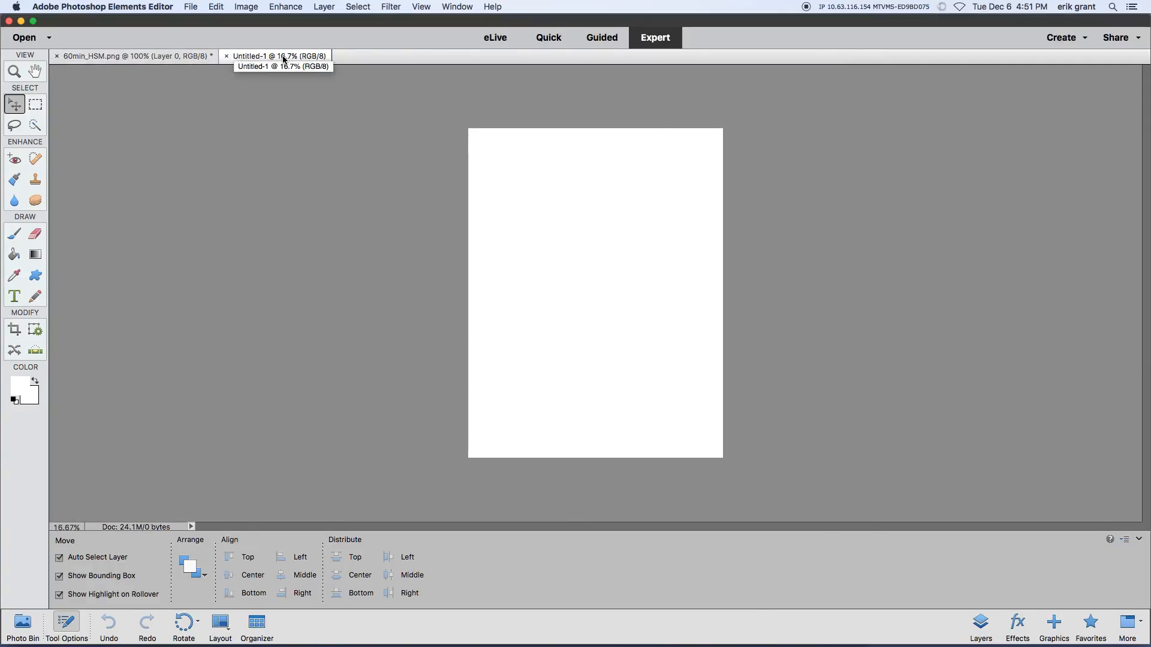
type("100")
key("Return")
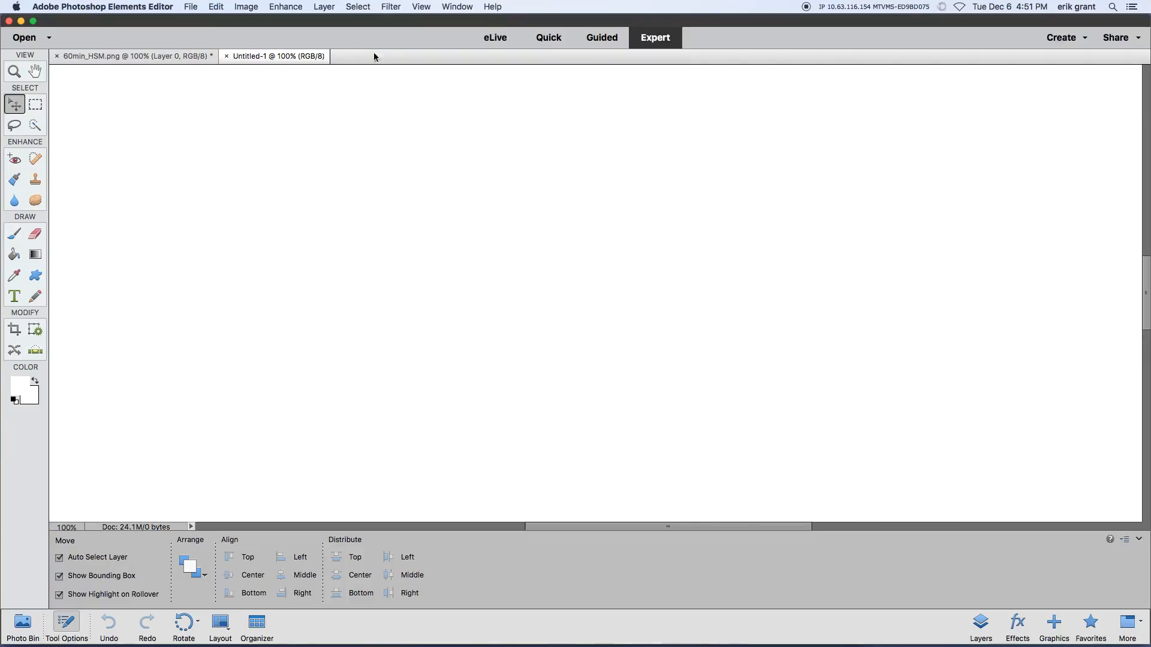
Step: Examine the extent of the blank Untitled-1 page vertically and horizontally at 100% zoom
left_click_drag(1146, 308, 1089, 137)
scroll(1067, 145, "up", 2)
scroll(1077, 307, "down", 15)
scroll(1070, 451, "up", 10)
scroll(1086, 301, "up", 5)
scroll(1056, 156, "down", 5)
scroll(1071, 224, "up", 8)
scroll(1061, 209, "down", 5)
left_click_drag(724, 530, 685, 498)
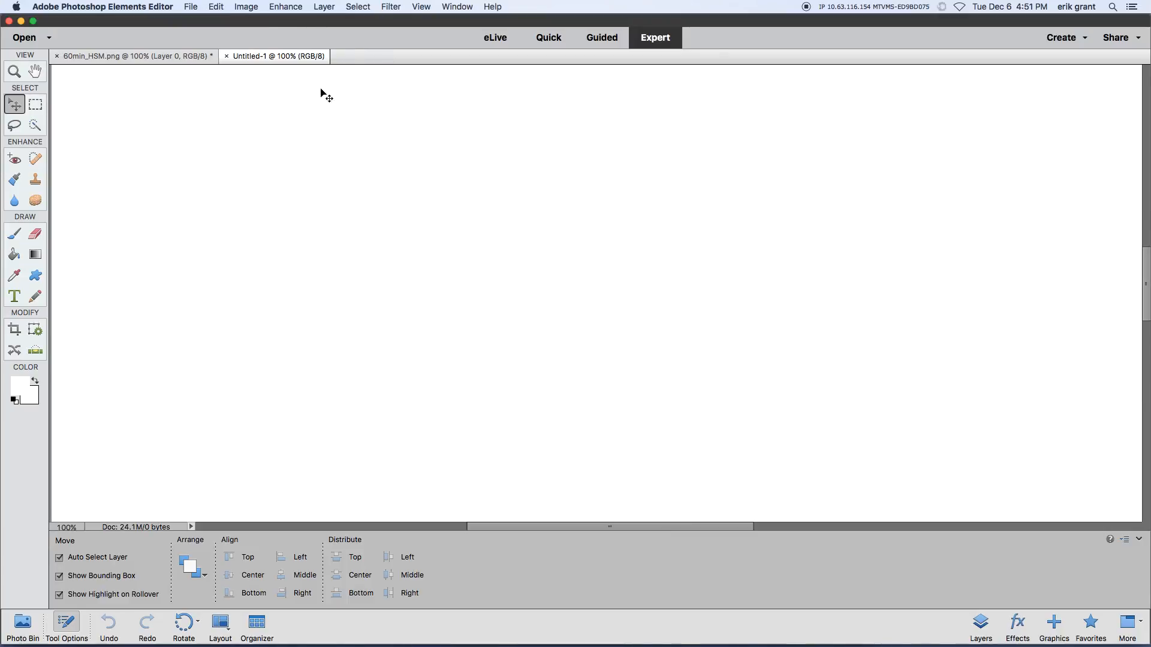
left_click(191, 8)
mouse_move(225, 7)
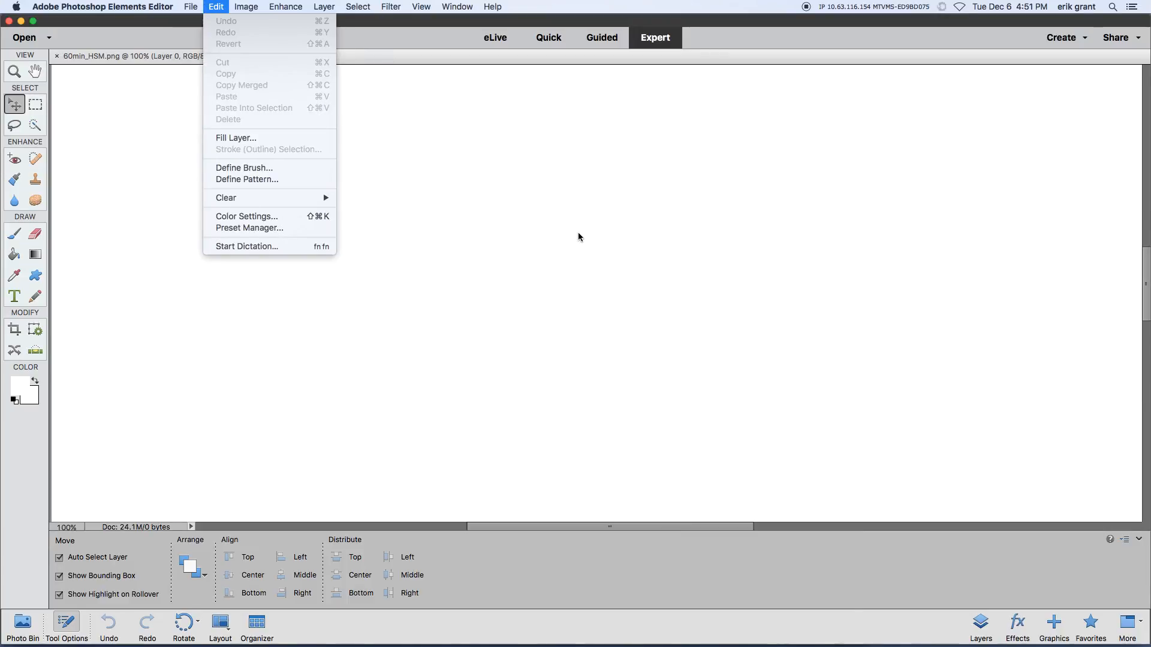
left_click(213, 7)
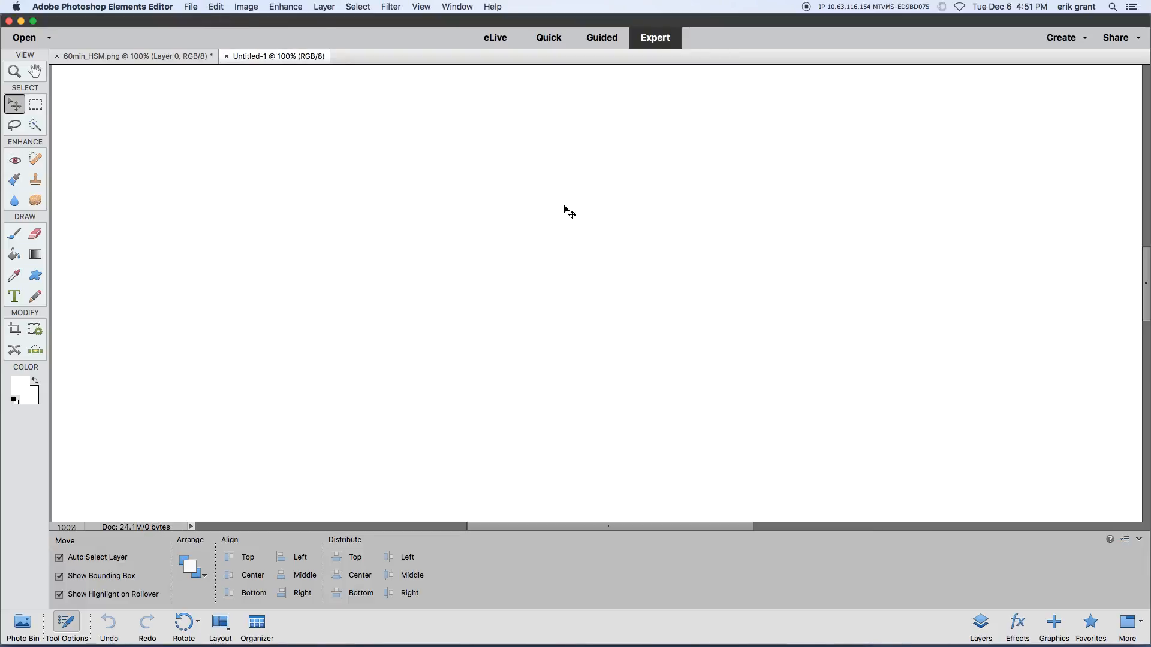
left_click(210, 7)
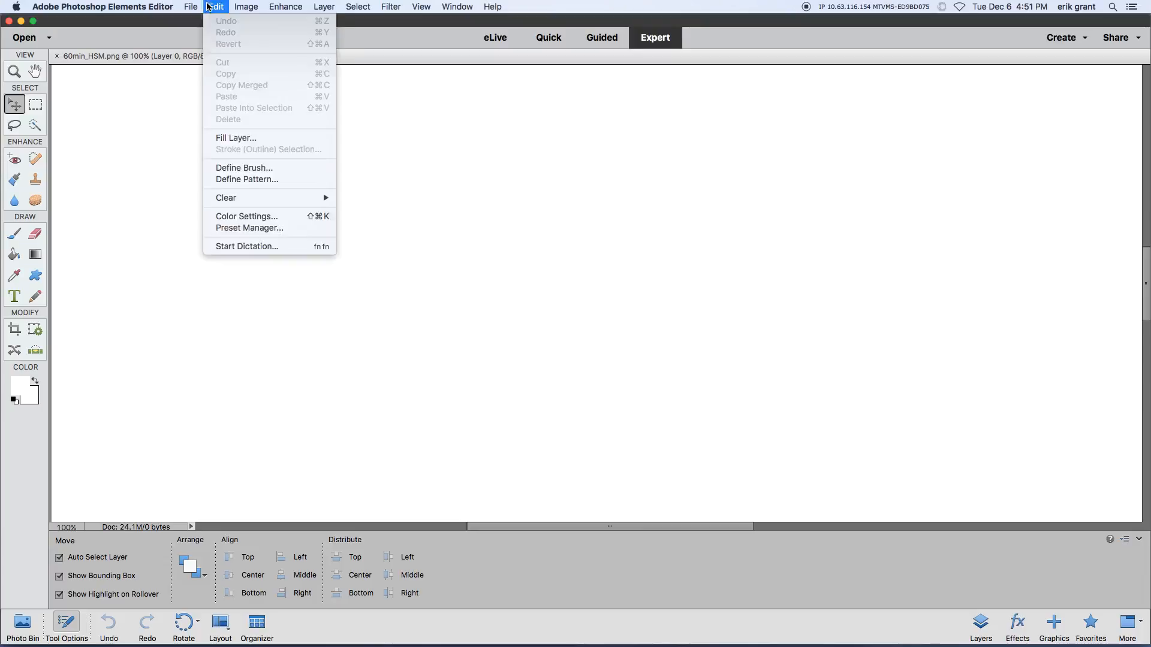
mouse_move(190, 7)
left_click(360, 25)
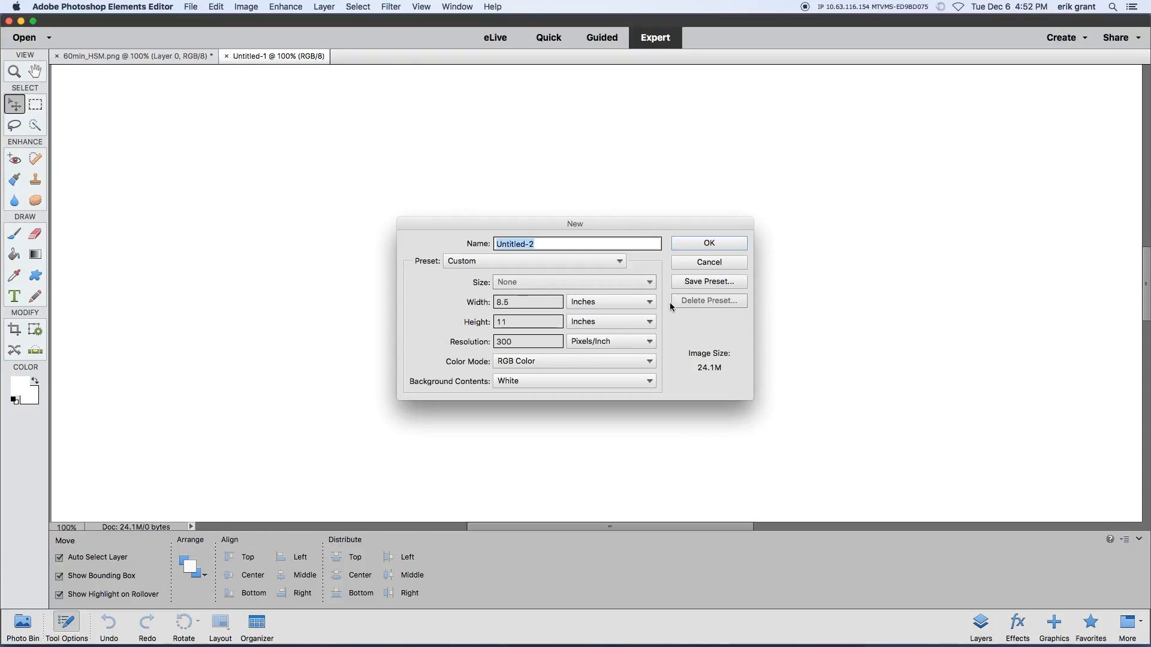
left_click(731, 262)
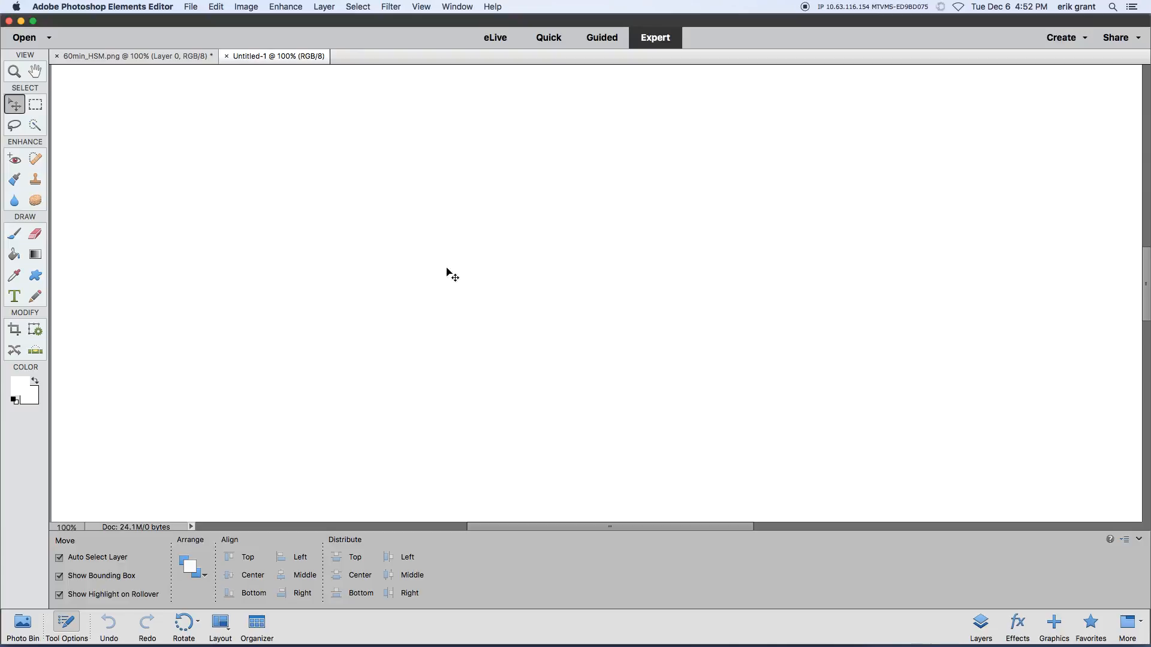
Step: Erase a spot on the blank Untitled-1 page with the 13 px eraser, and set the eraser opacity to 100%
left_click(33, 235)
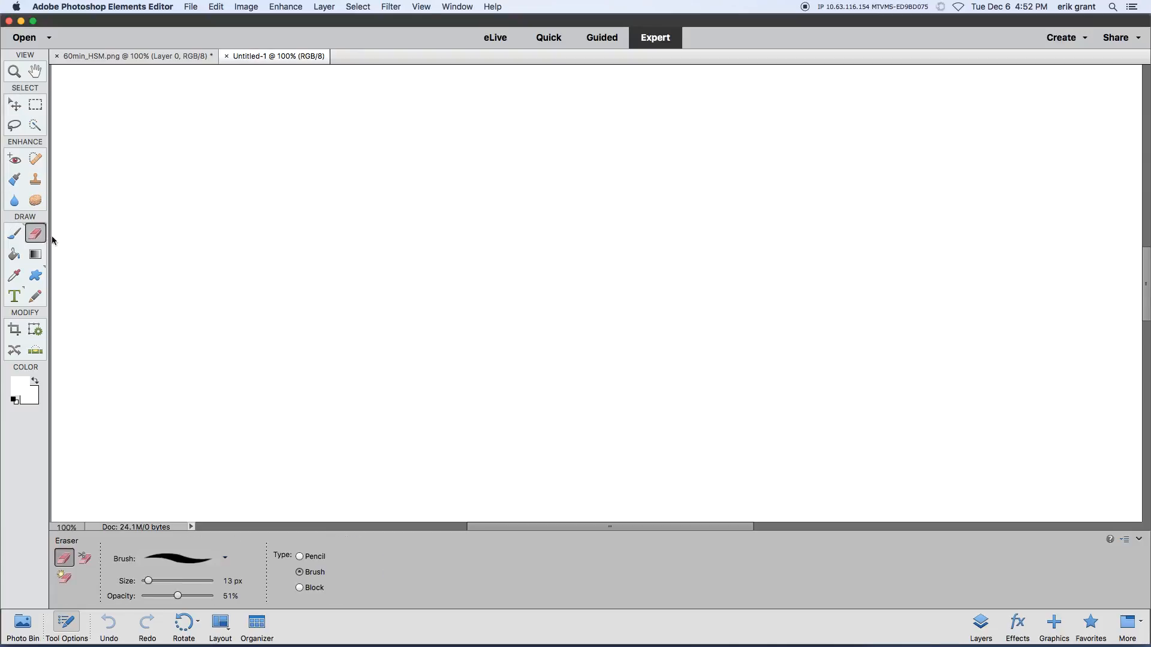
left_click(486, 257)
left_click_drag(177, 597, 216, 597)
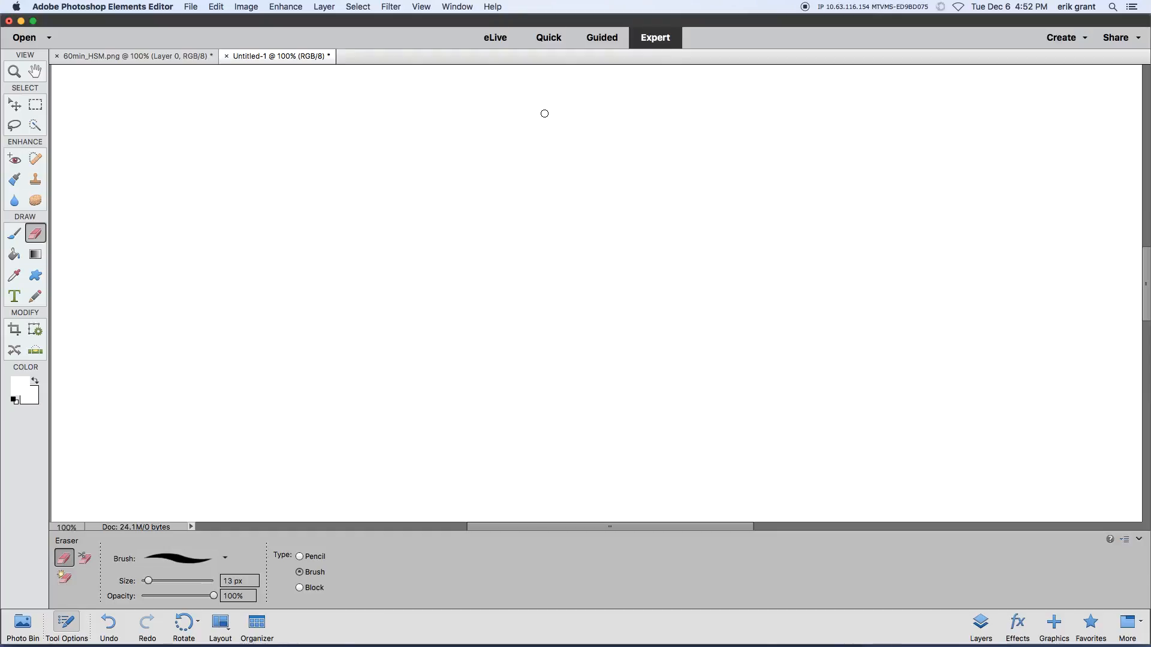
Step: Select the first H of HIGH in 60min_HSM.png with a Rectangular Marquee selection
left_click(167, 57)
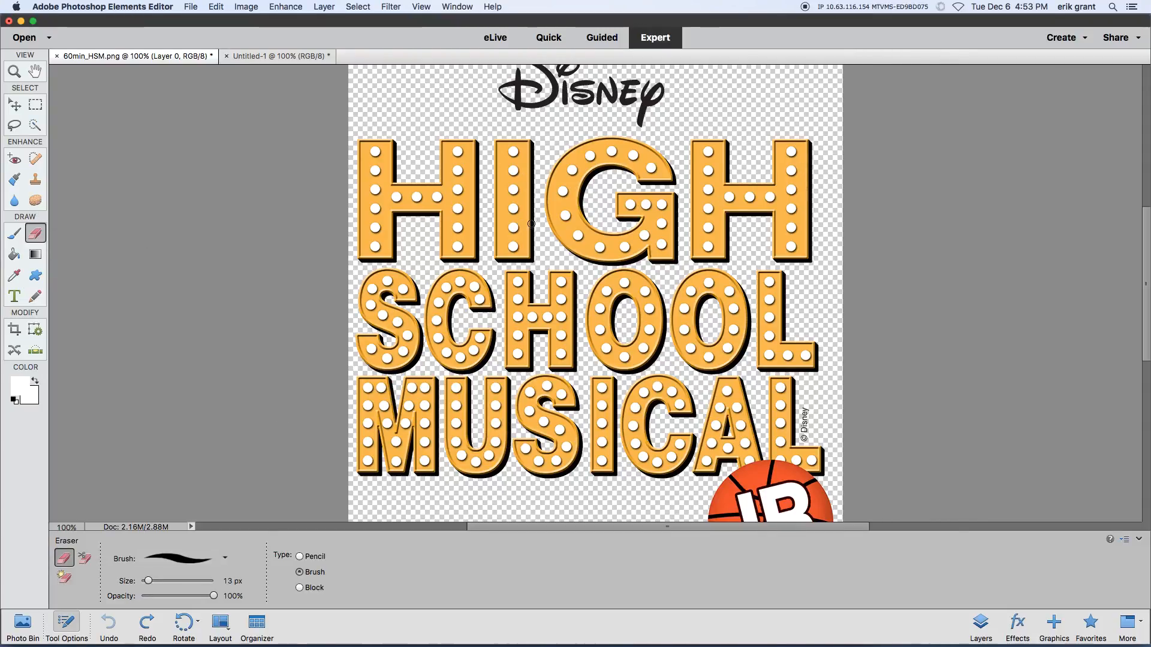
scroll(561, 249, "down", 10)
scroll(573, 234, "left", 1)
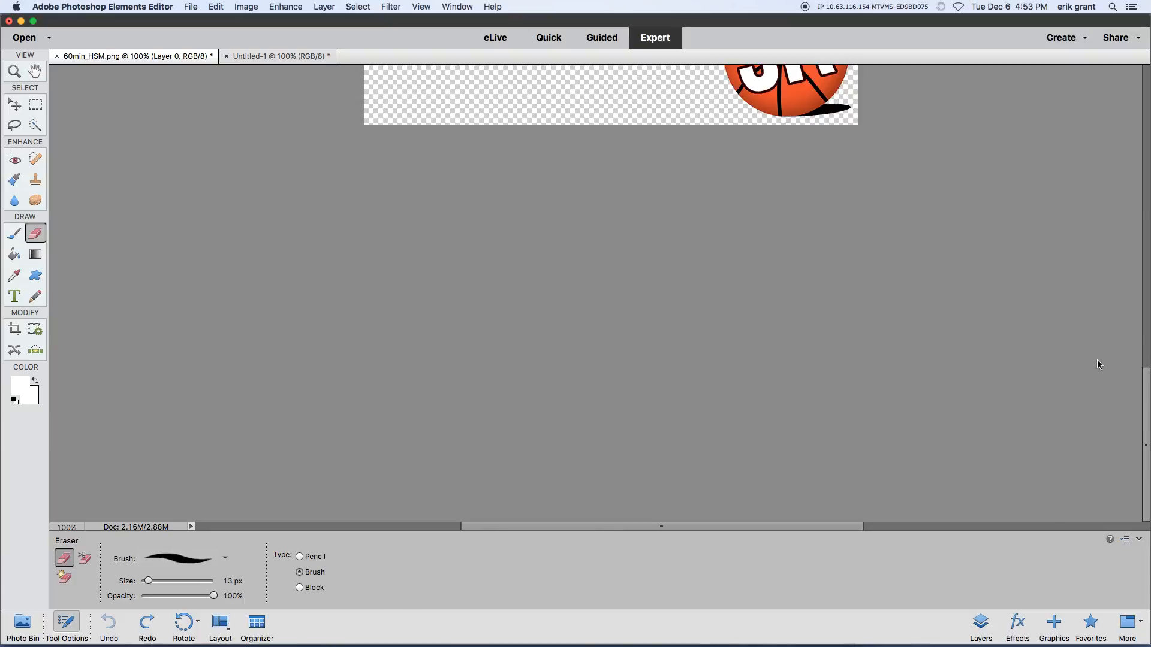
left_click_drag(1146, 386, 1147, 228)
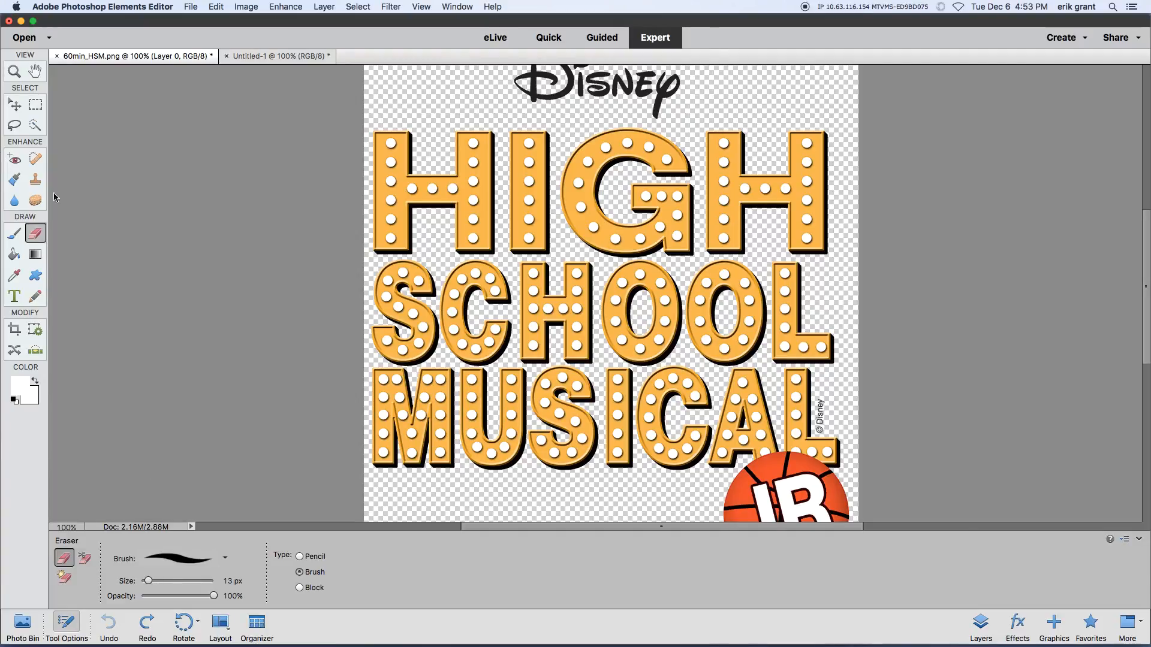
left_click(36, 105)
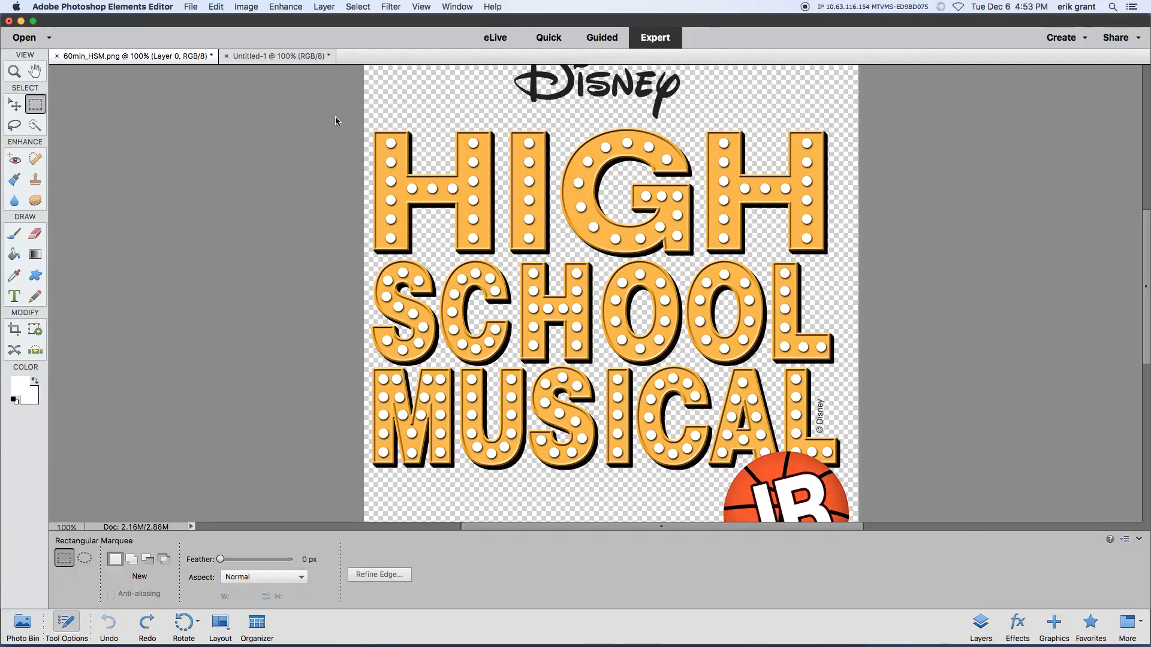
left_click_drag(372, 120, 500, 255)
Step: Shift the selected H slightly up and to the right with the Move tool, and rotate it to about -86 degrees
key("v")
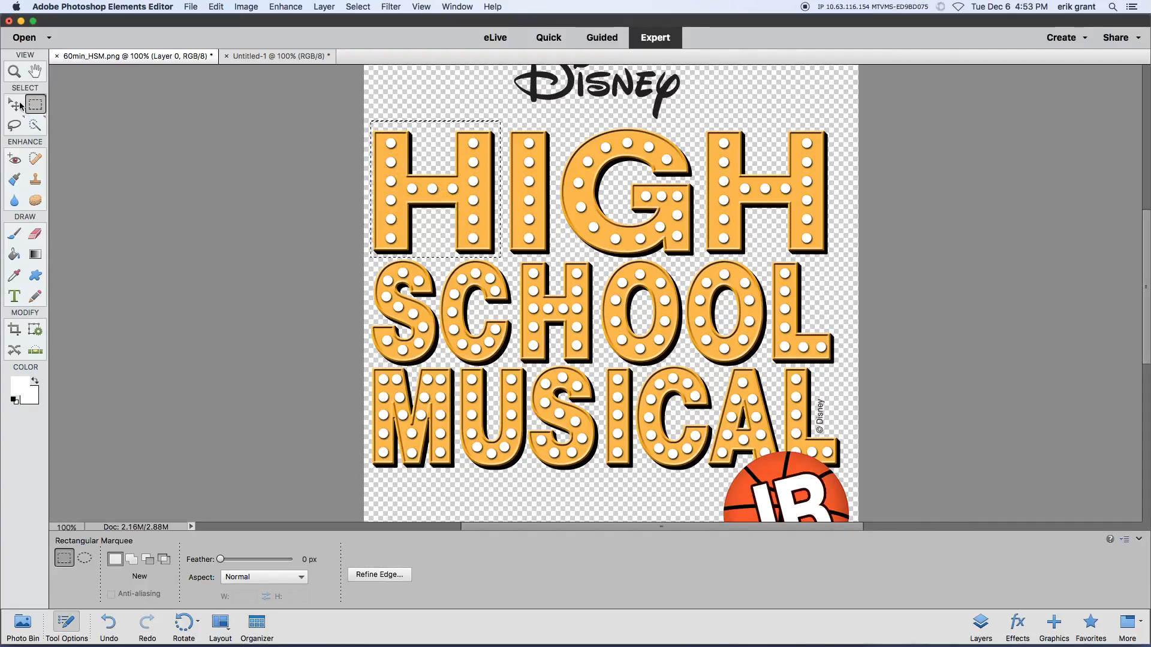
left_click_drag(436, 188, 436, 188)
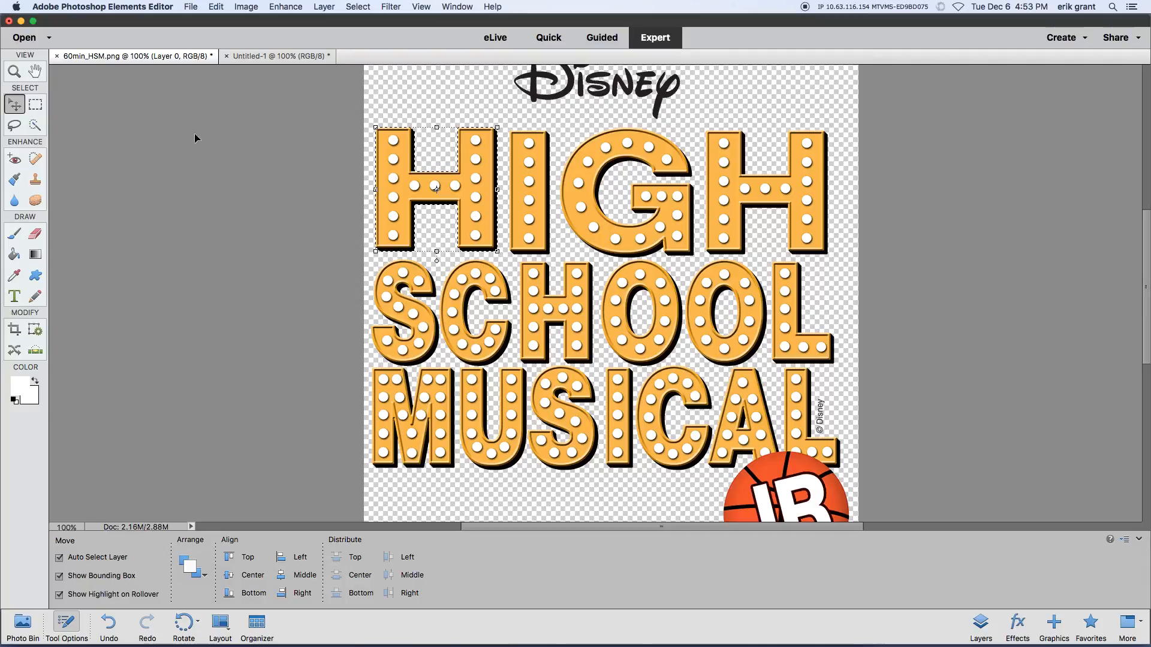
left_click_drag(438, 264, 466, 254)
mouse_move(478, 196)
left_mouse_down()
mouse_move(466, 186)
mouse_move(474, 191)
left_mouse_up()
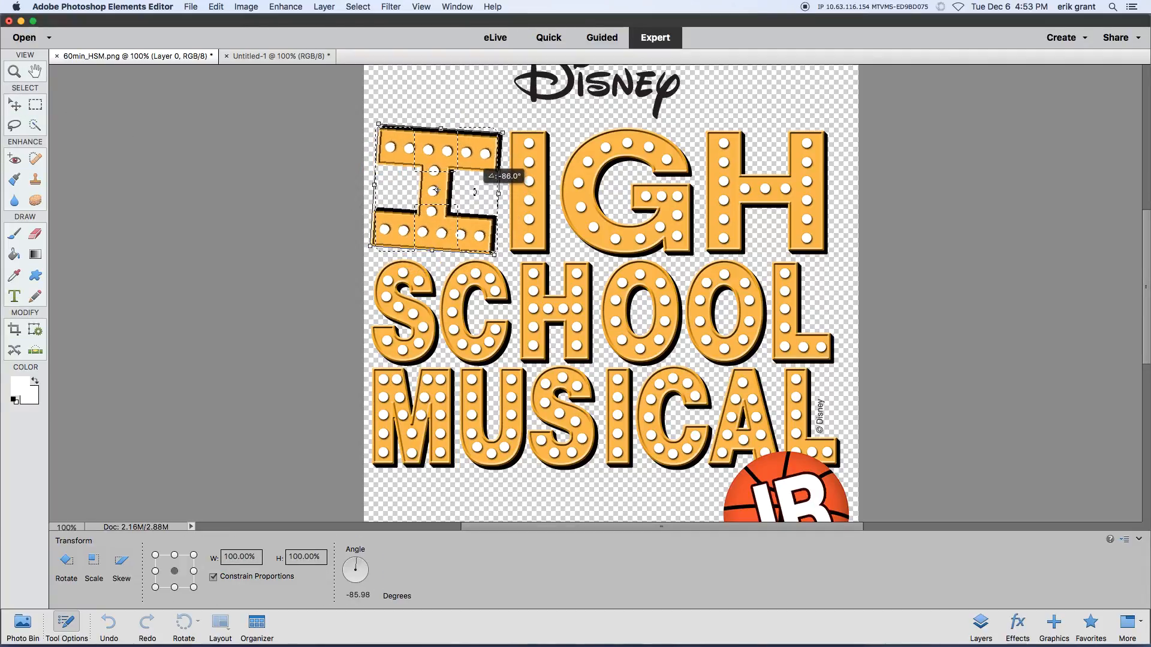